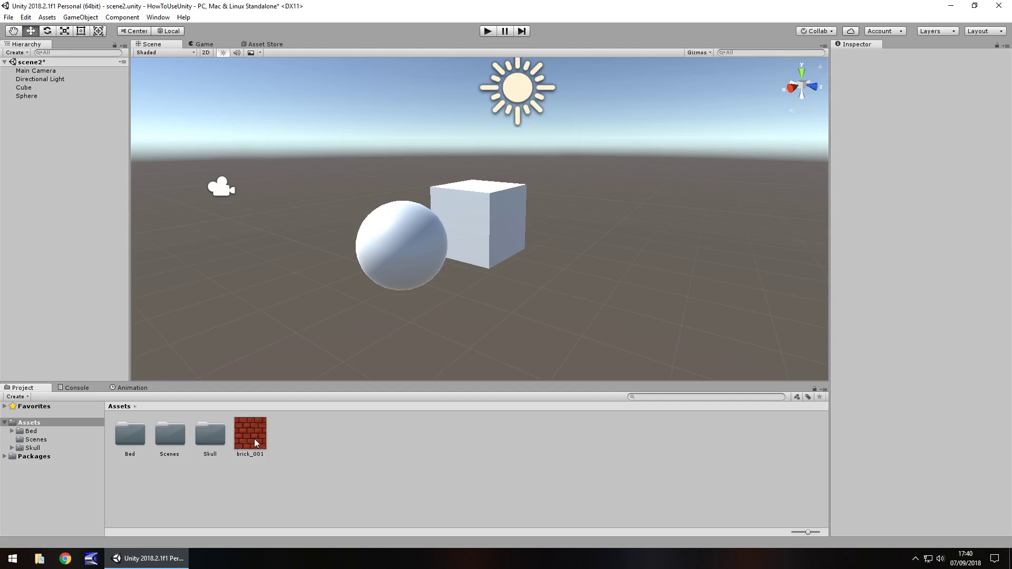
Apply the brick_001 texture to the cube and expand the resulting material's settings on the cube
drag(251, 429, 475, 213)
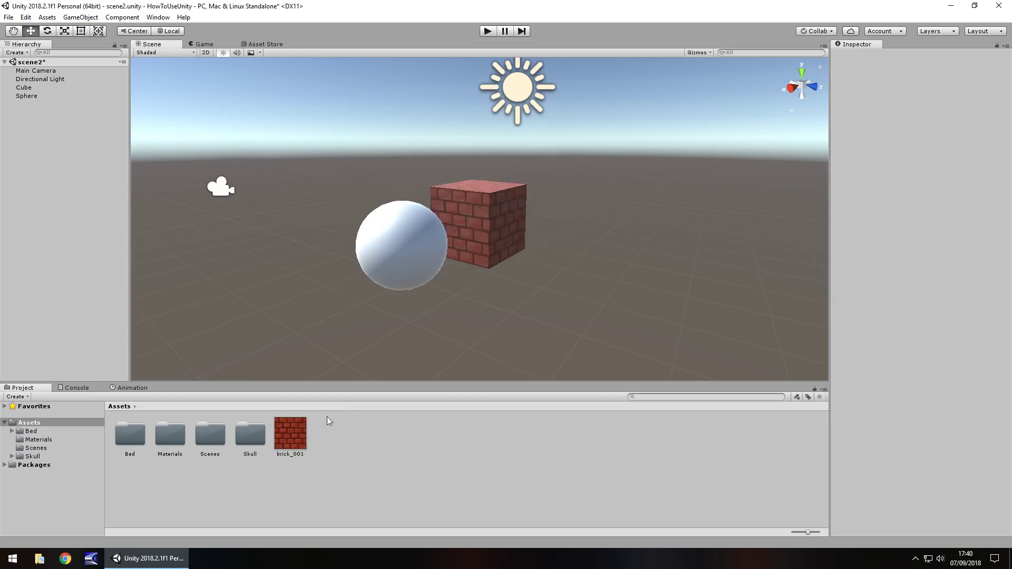
click(477, 216)
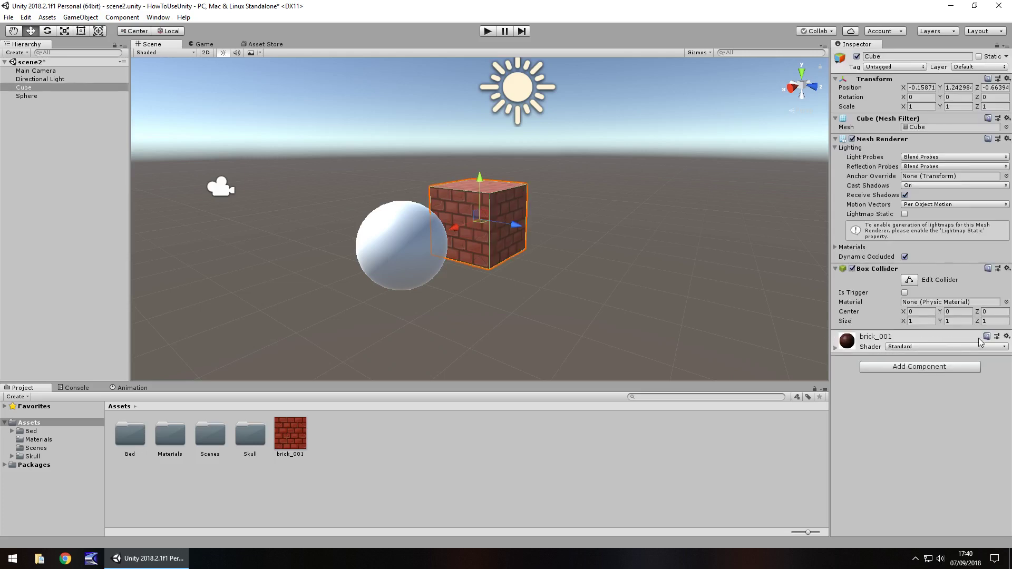
click(835, 347)
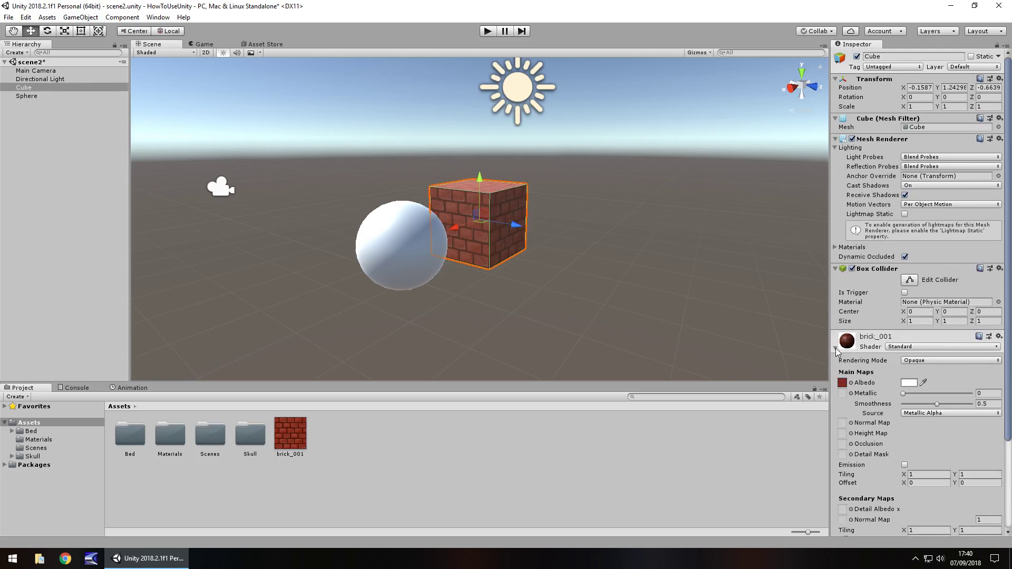
Open the Materials folder and select the brick_001 material for editing
double_click(165, 436)
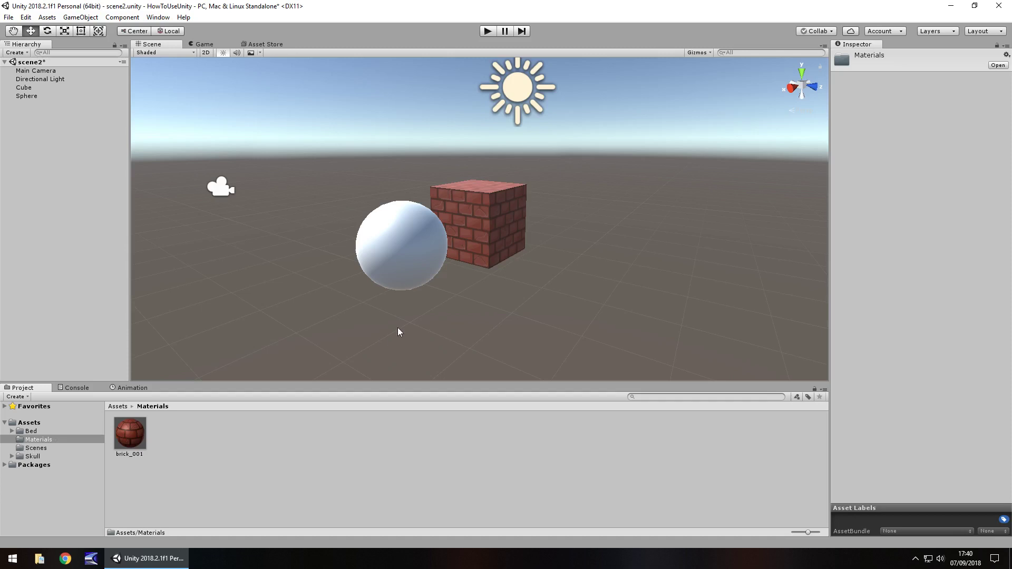
click(489, 242)
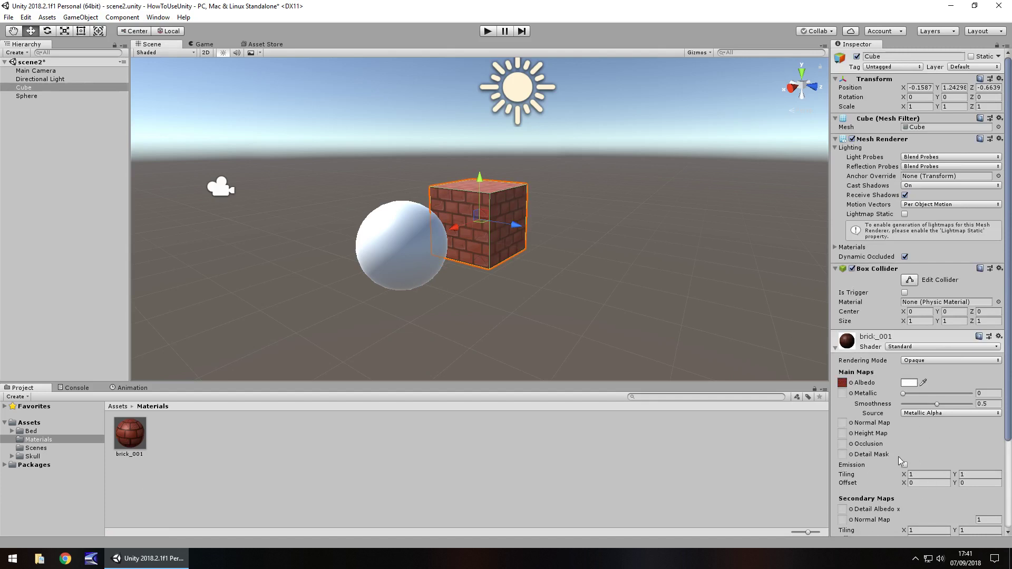
click(124, 439)
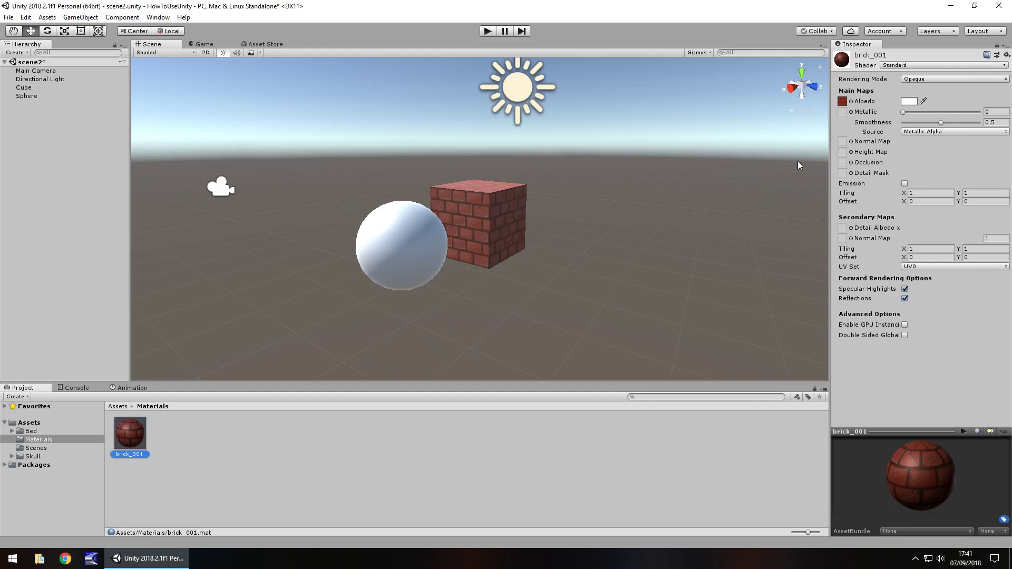
Try pink and green albedo tints on the brick_001 material and return the colour to white
click(909, 101)
mouse_move(138, 96)
mouse_down()
mouse_move(159, 94)
mouse_move(151, 115)
mouse_move(156, 108)
mouse_move(112, 84)
mouse_up()
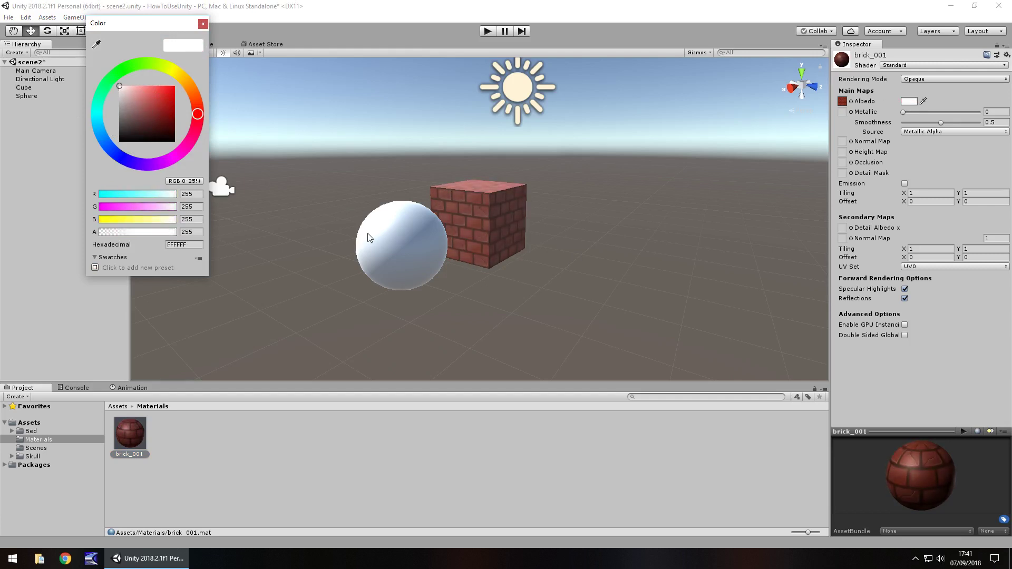
click(150, 86)
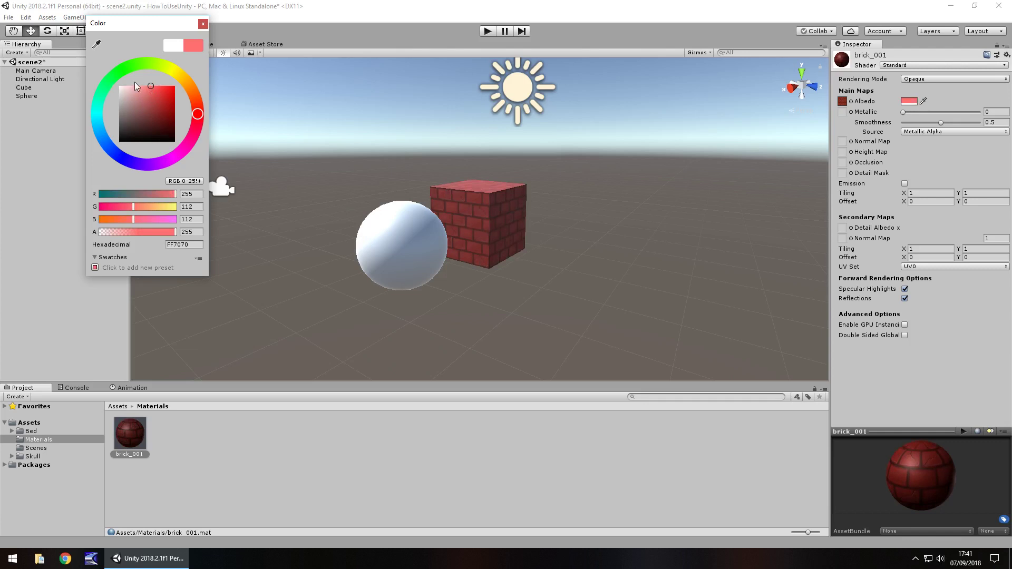
click(123, 71)
drag(160, 95, 193, 84)
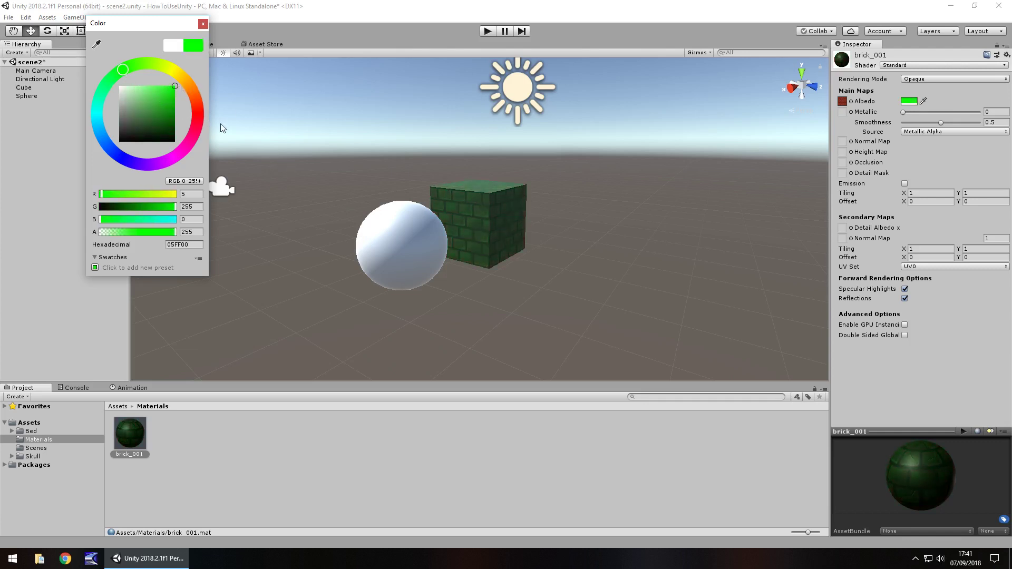
mouse_move(175, 86)
mouse_down()
mouse_move(136, 92)
mouse_move(91, 63)
mouse_up()
click(203, 24)
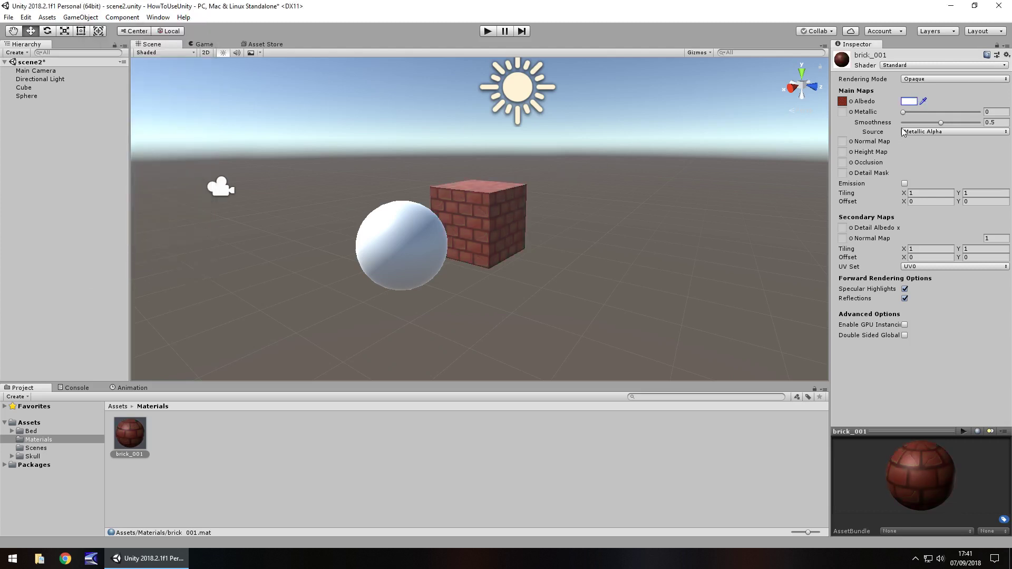
Set the brick_001 material's smoothness to 1 and its smoothness source to Albedo Alpha
drag(903, 112, 883, 111)
drag(941, 122, 989, 140)
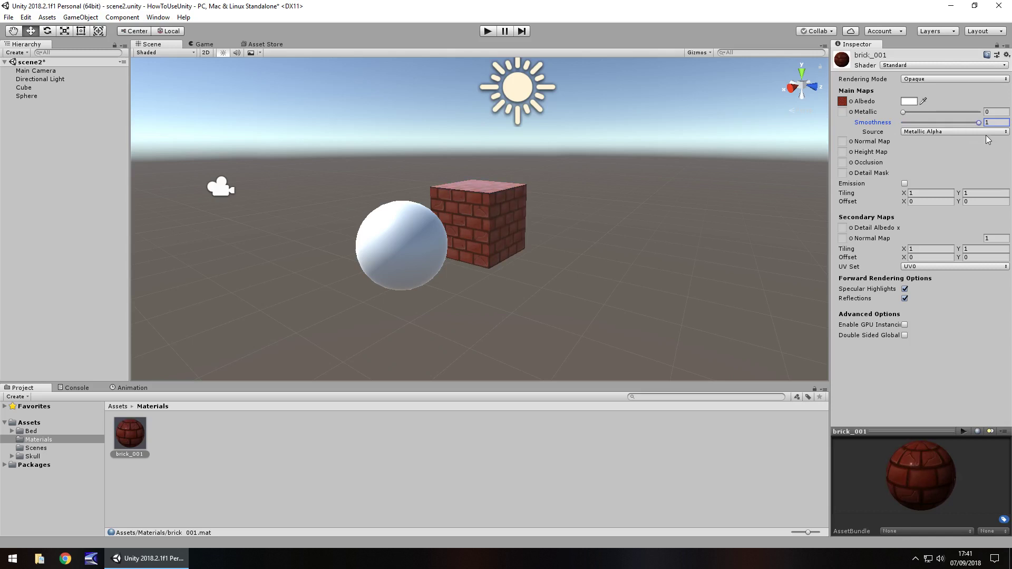
click(923, 135)
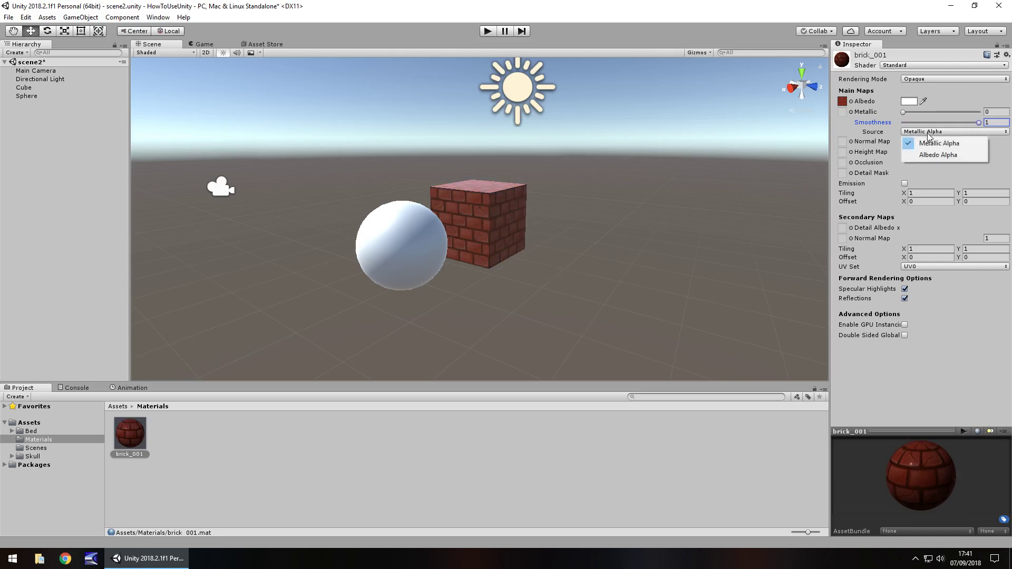
click(939, 156)
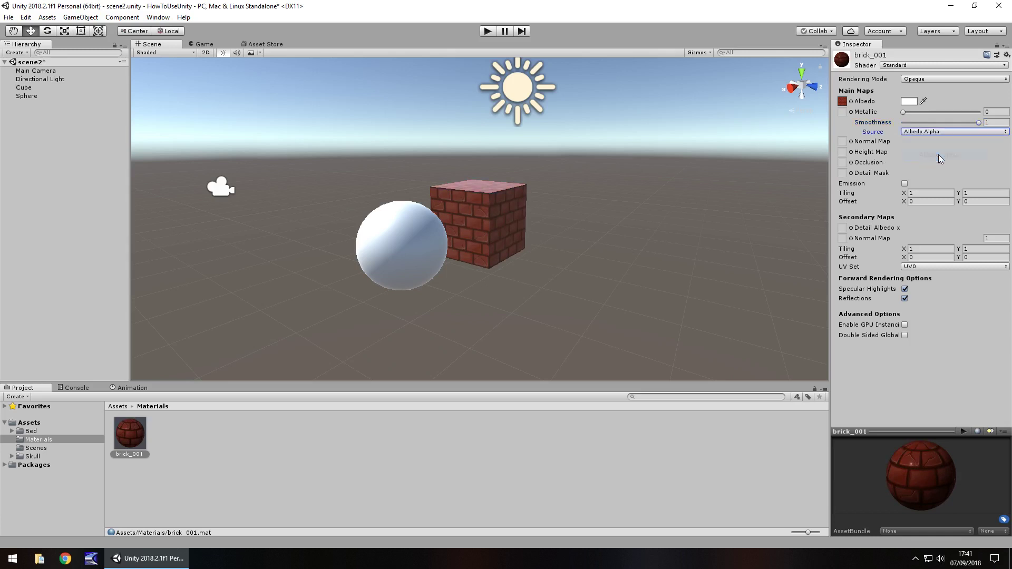
Try the brick_001 material with metallic at 1, comparing the Metallic Alpha and Albedo Alpha smoothness sources
click(938, 133)
click(938, 144)
click(938, 133)
drag(906, 113, 987, 114)
click(949, 133)
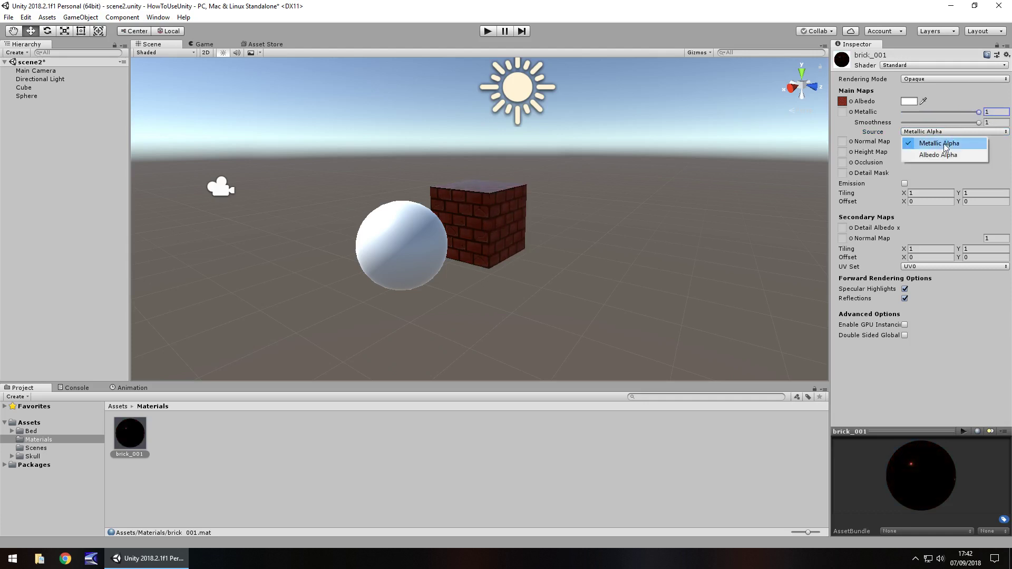
click(938, 155)
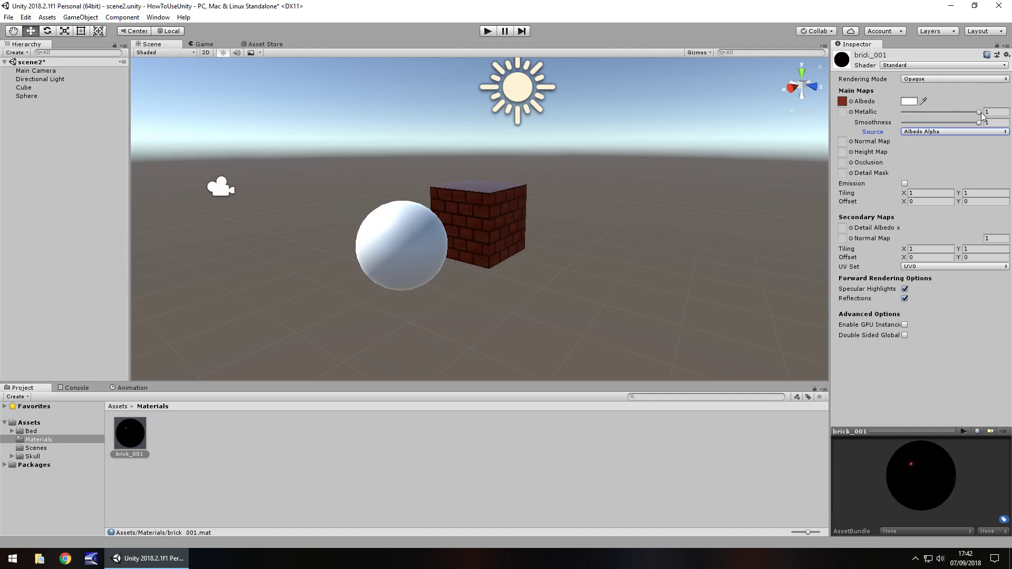
Lower the brick_001 material's metallic value to about 0.389 and keep Albedo Alpha as the smoothness source
drag(976, 113, 932, 112)
click(944, 129)
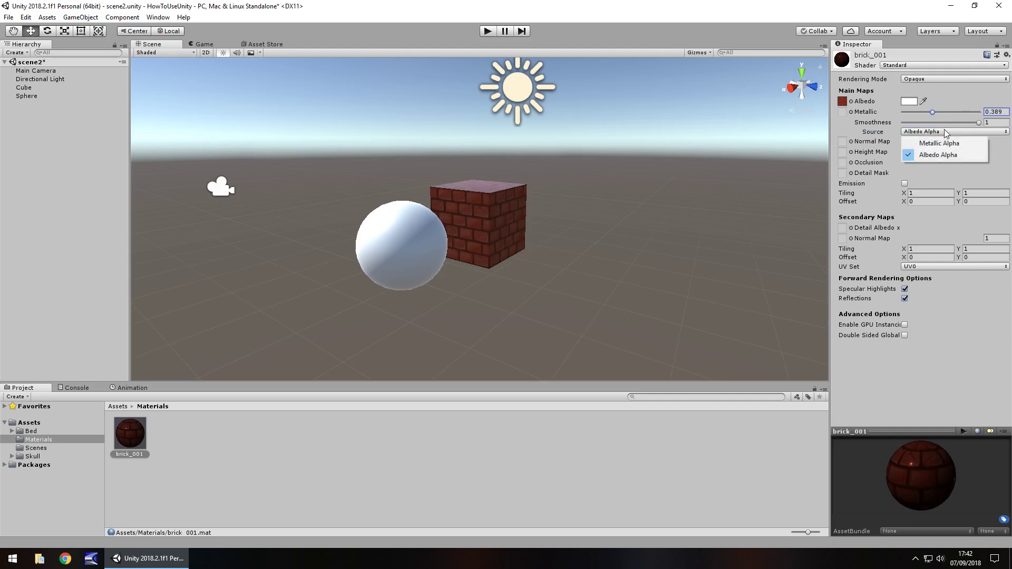
click(943, 153)
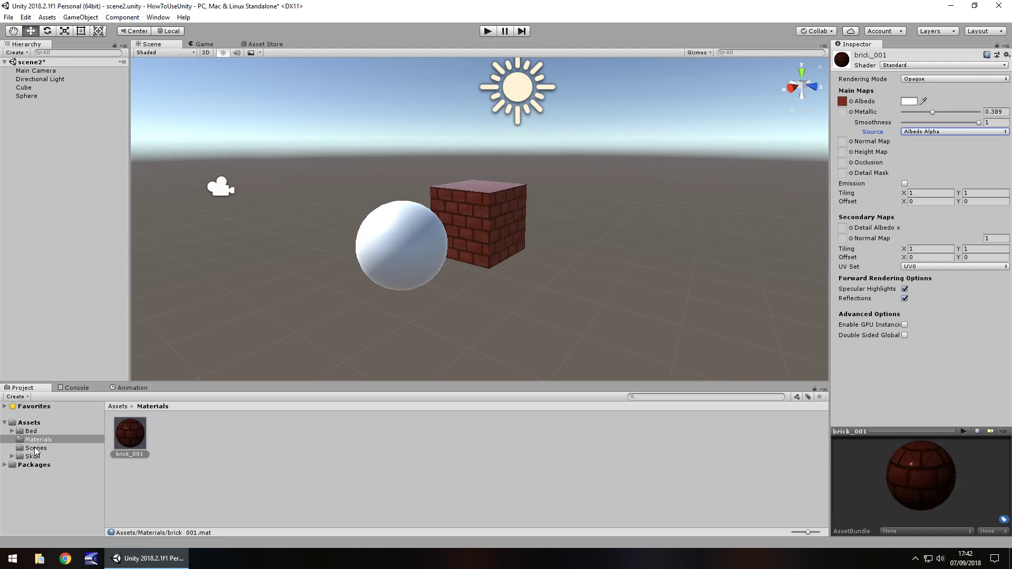
Duplicate the brick_001 texture in the Assets folder and dismiss the Malwarebytes upgrade notification
scroll(501, 227, up, 10)
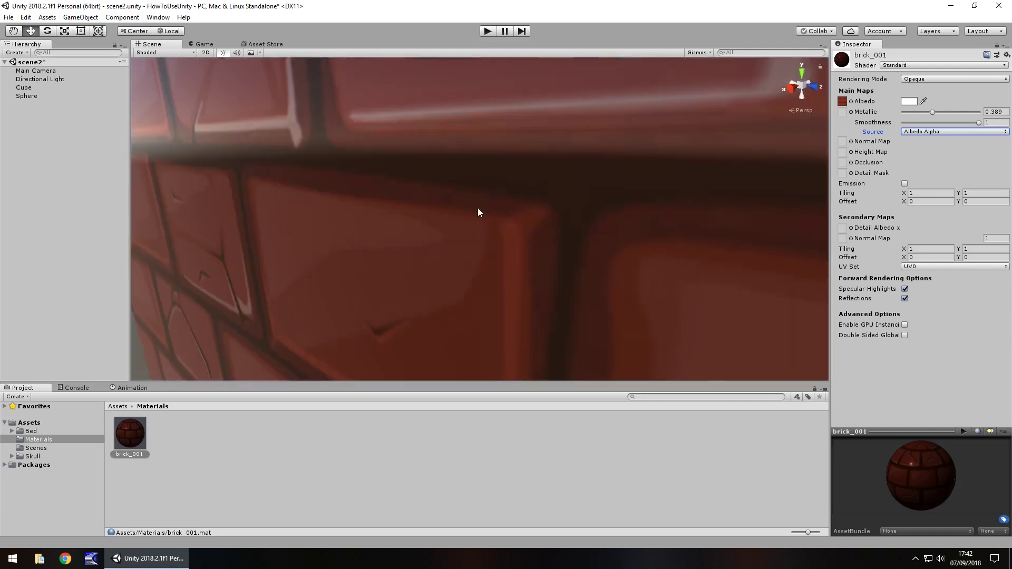
scroll(291, 134, down, 10)
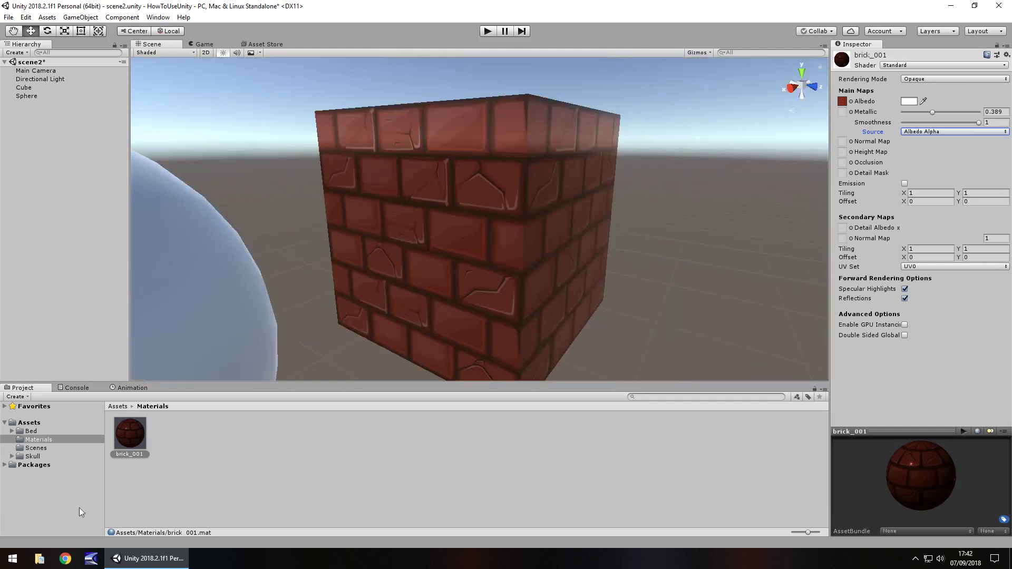
click(37, 448)
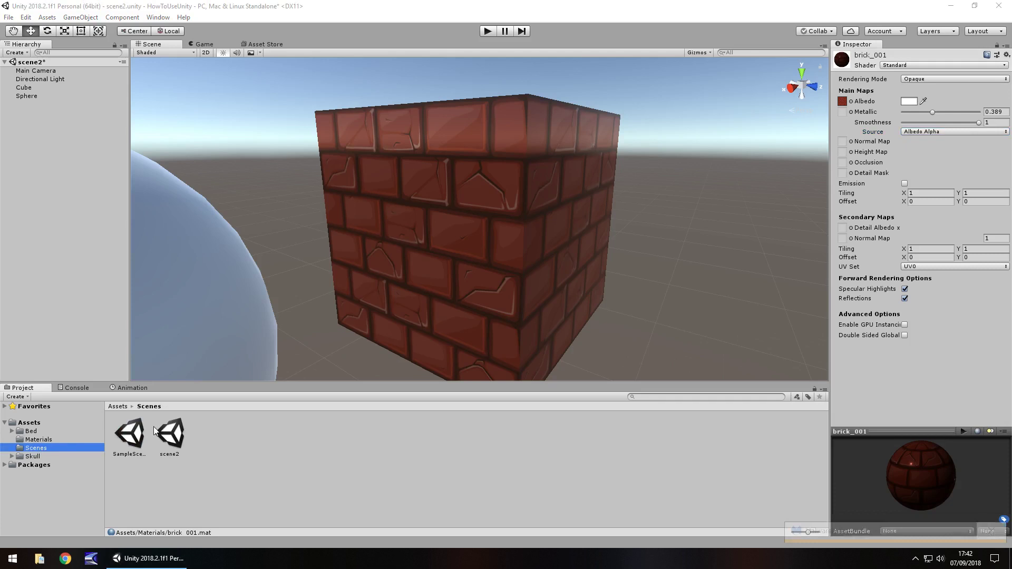
click(30, 423)
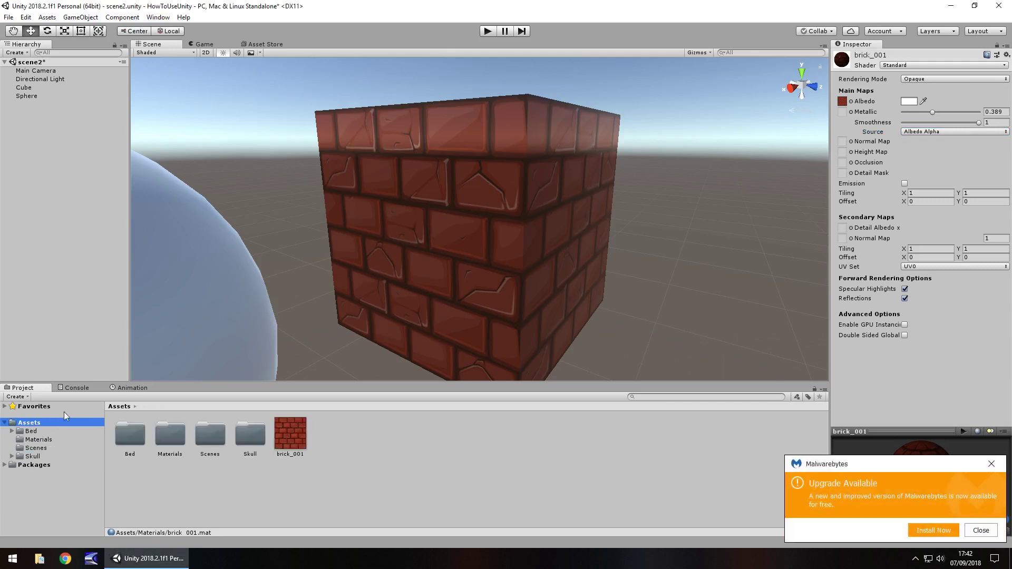
click(290, 433)
click(990, 465)
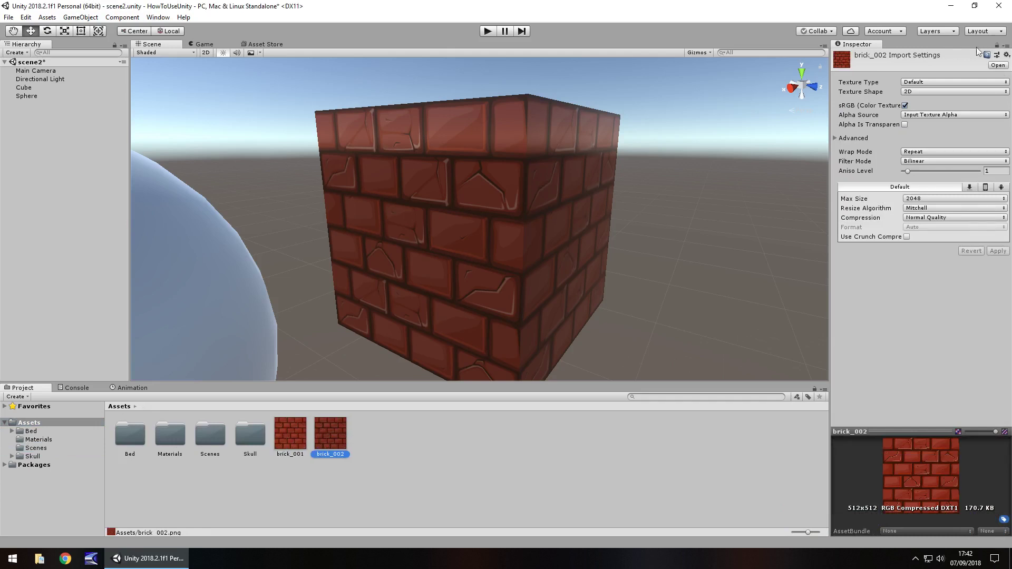
Change the brick_002 texture's type to Normal map and apply the import settings
click(957, 82)
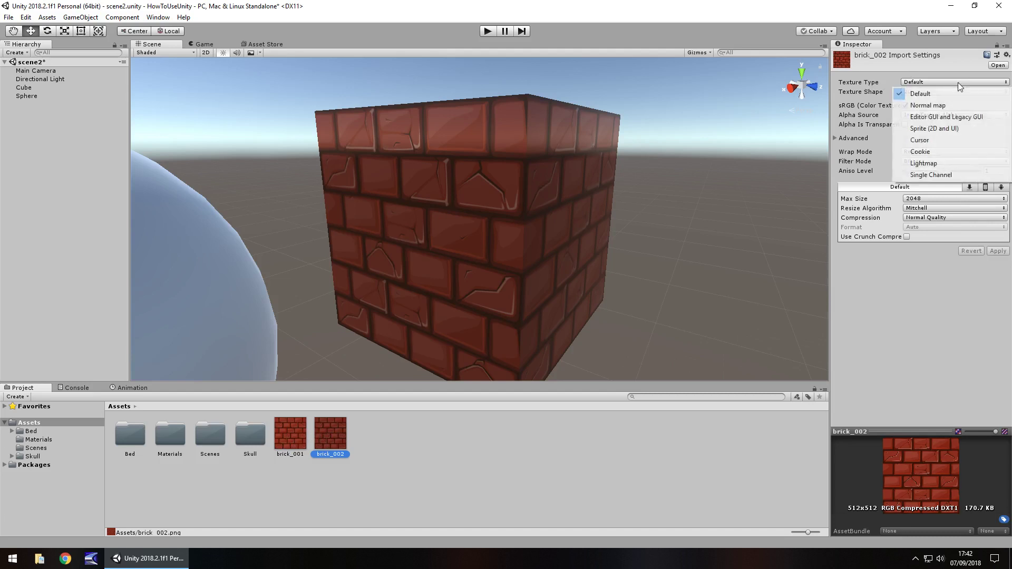
click(932, 106)
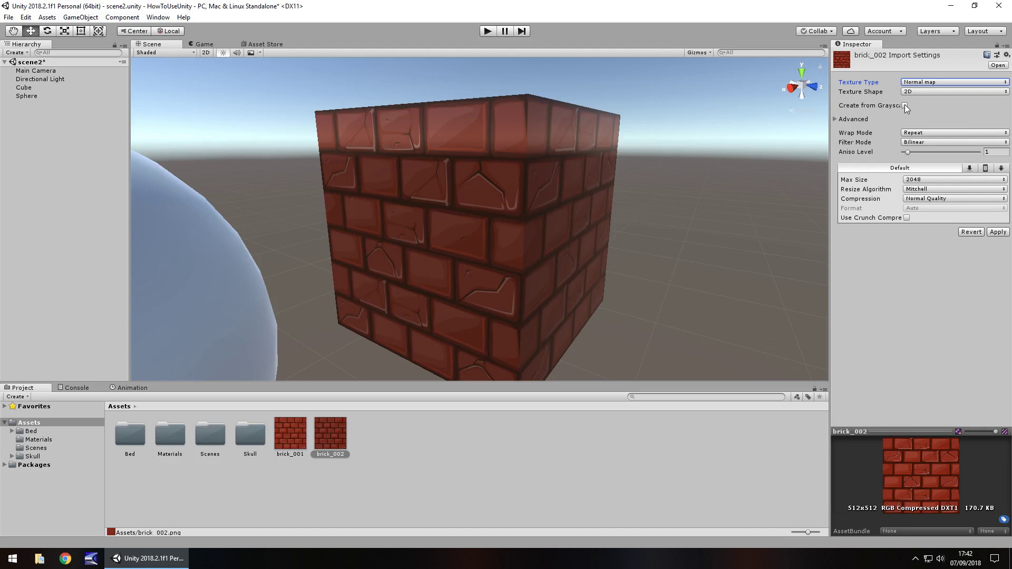
click(998, 232)
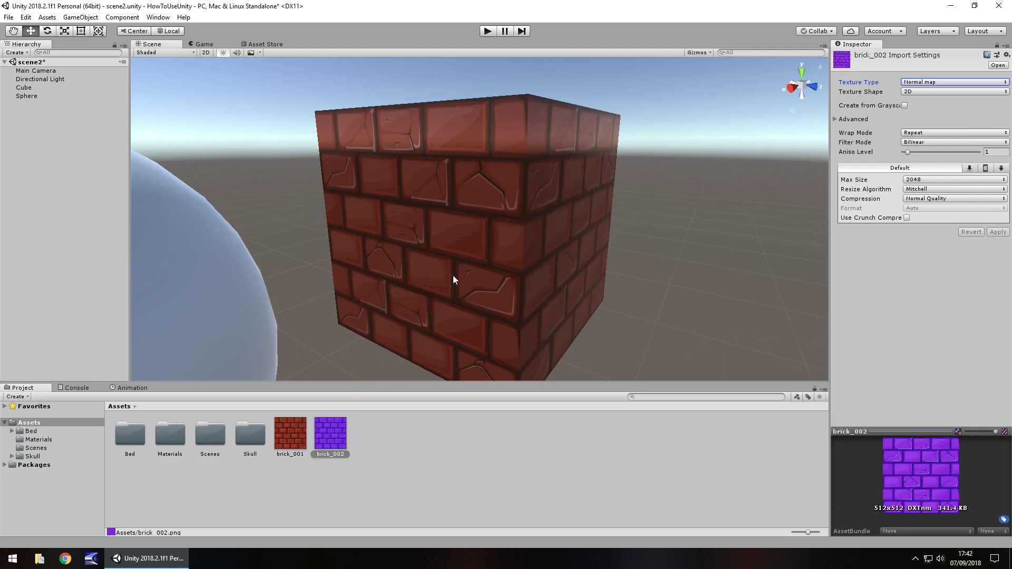
Assign the brick_002 texture as the normal map of the cube's brick_001 material
click(441, 245)
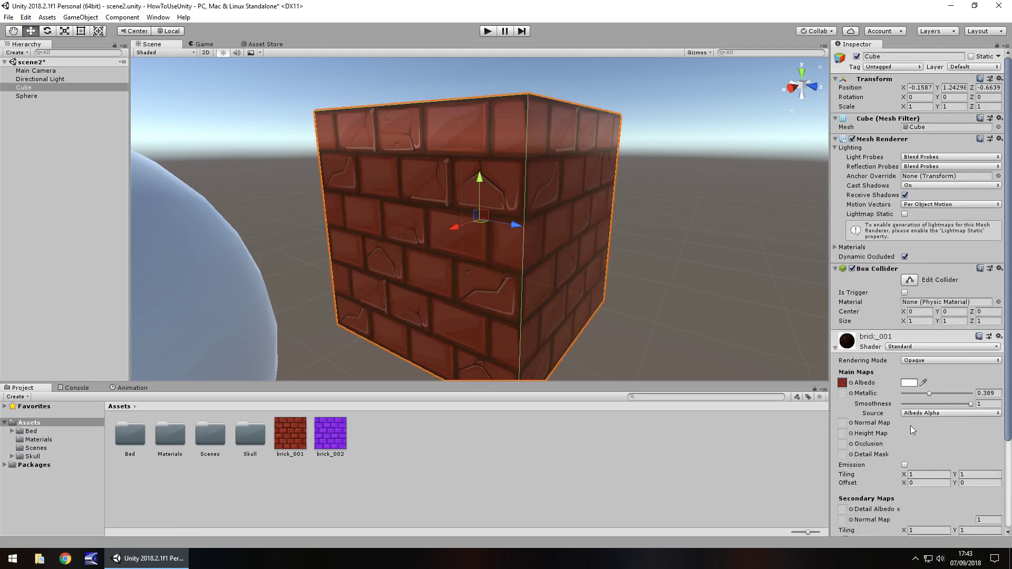
scroll(917, 379, down, 5)
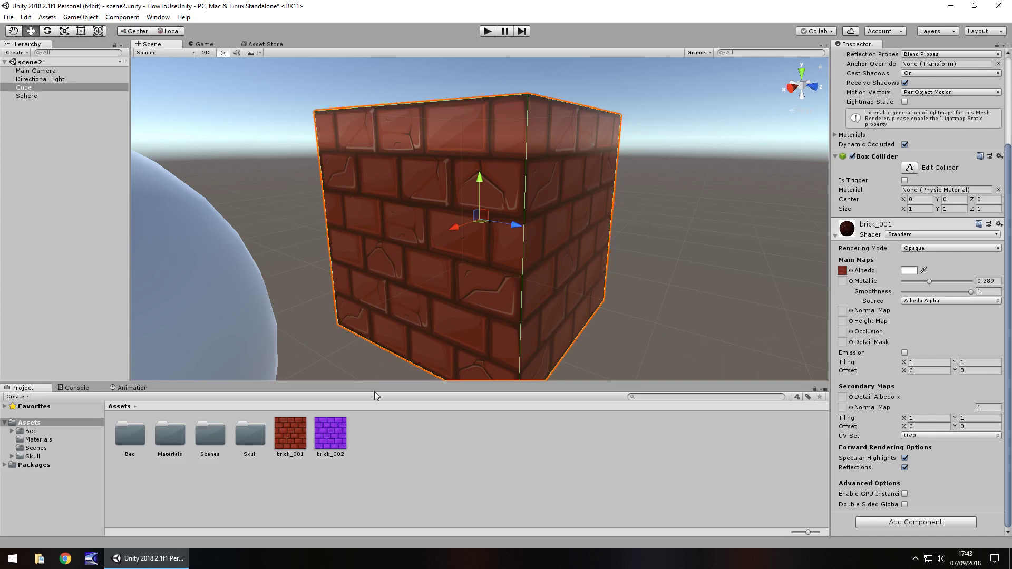
drag(336, 428, 843, 311)
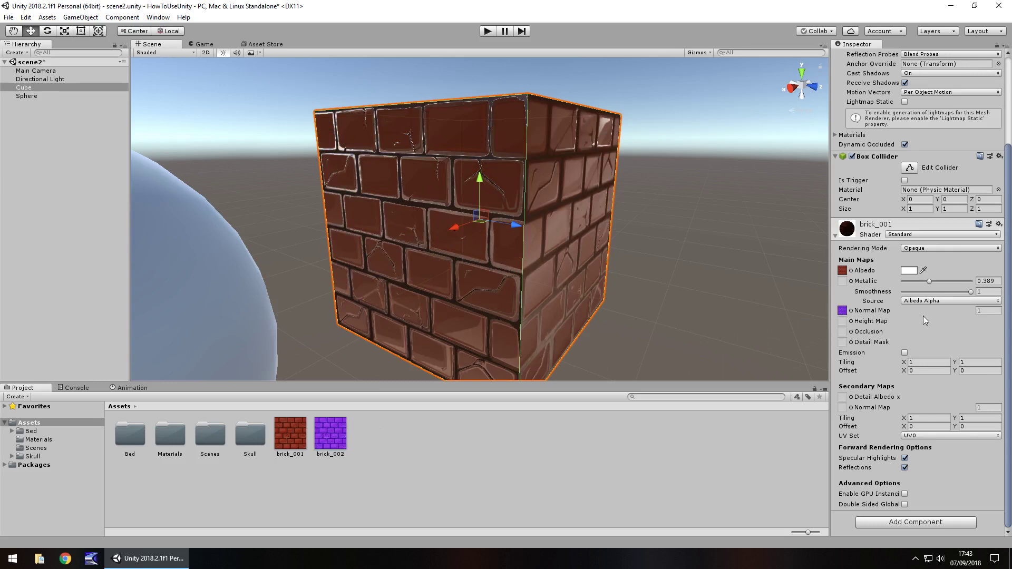
Try different normal map strengths, including negative ones, on the cube's material and reset the value to 1
mouse_move(938, 314)
mouse_down()
mouse_move(849, 312)
mouse_move(969, 309)
mouse_move(852, 317)
mouse_up()
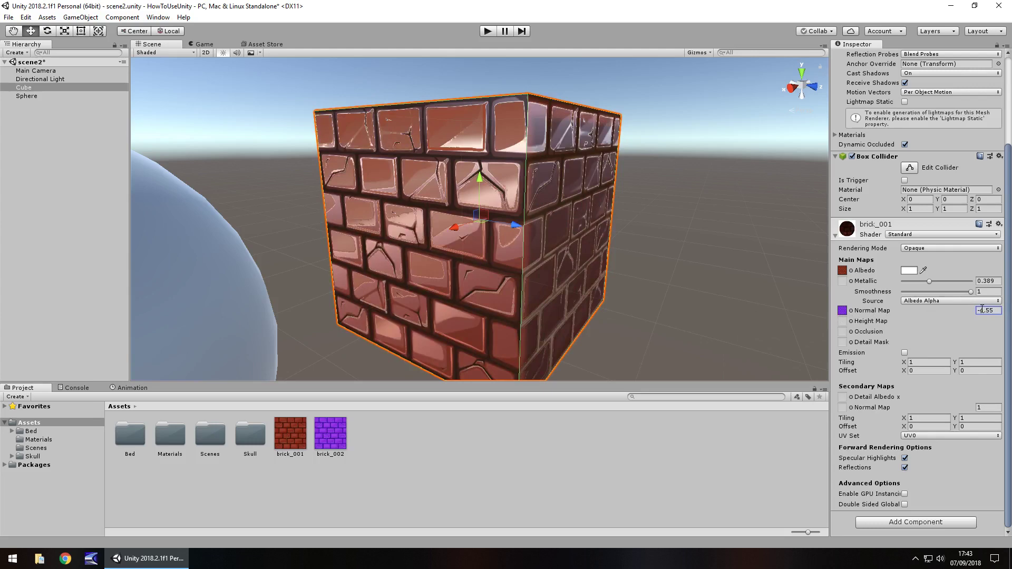
drag(936, 316, 972, 313)
click(984, 310)
text(1)
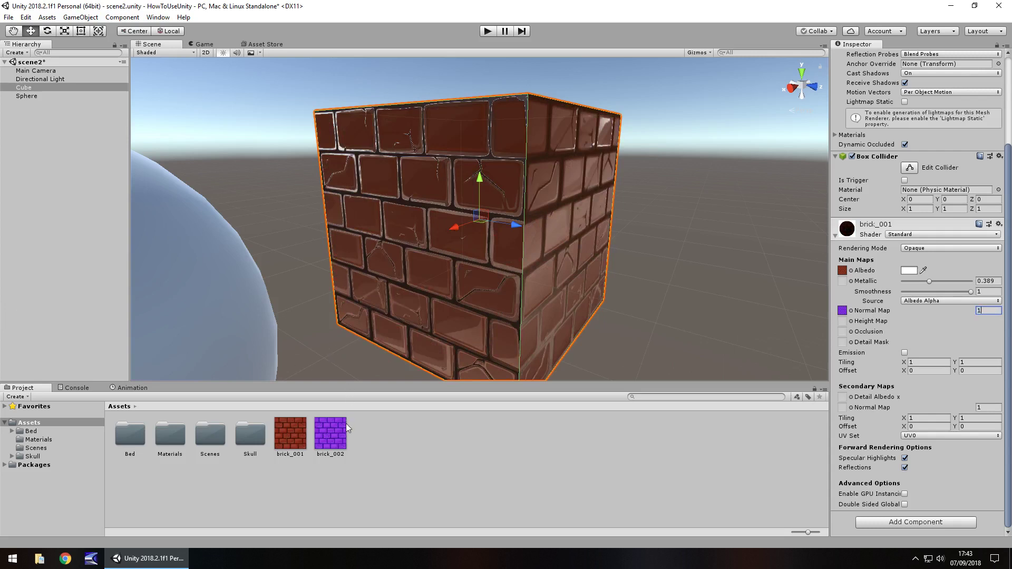
Enable Create from Grayscale for the brick_002 normal map, apply it and inspect the cube's surface up close
click(346, 430)
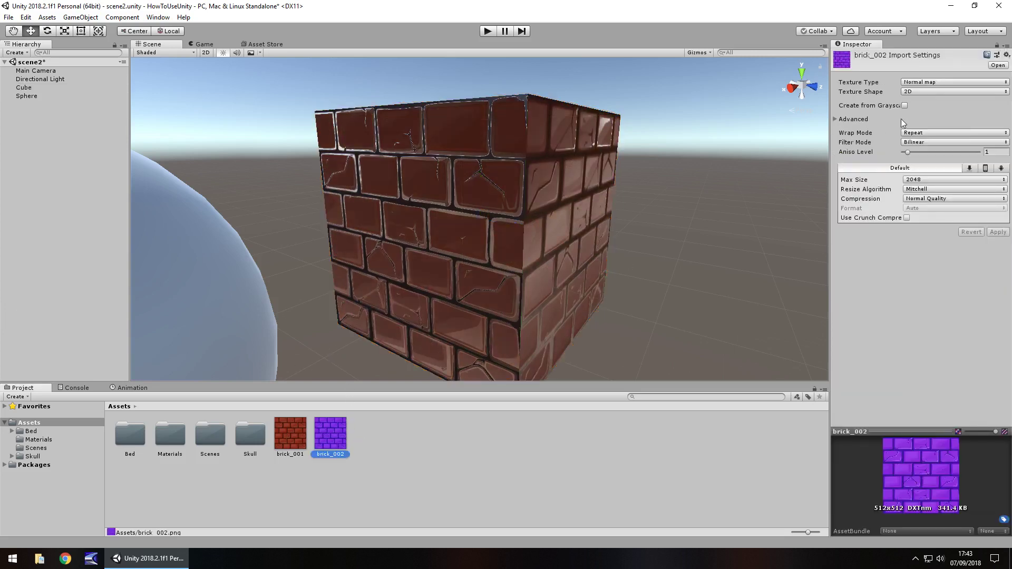
click(905, 105)
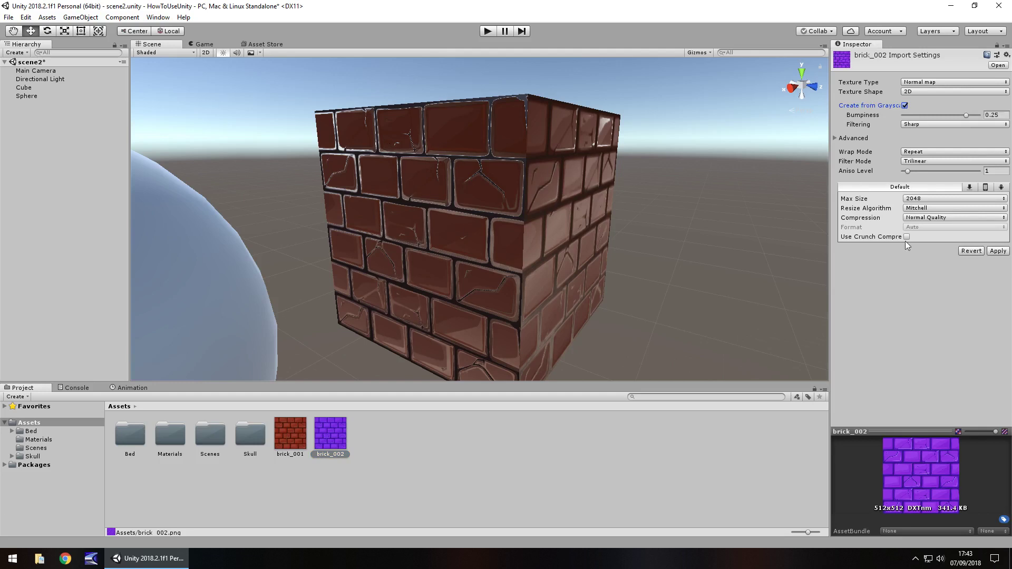
click(997, 251)
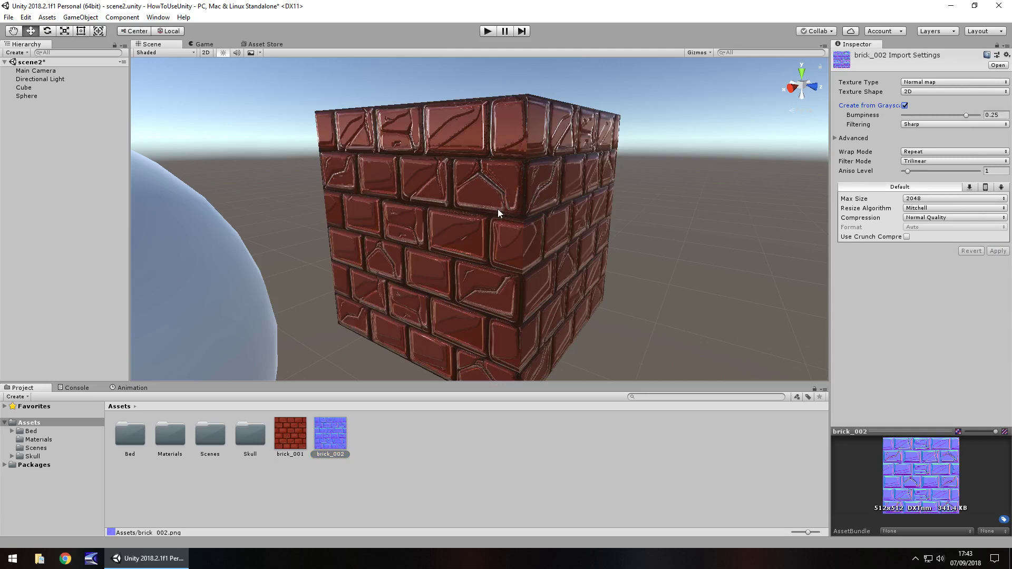
scroll(531, 224, down, 5)
scroll(502, 257, up, 10)
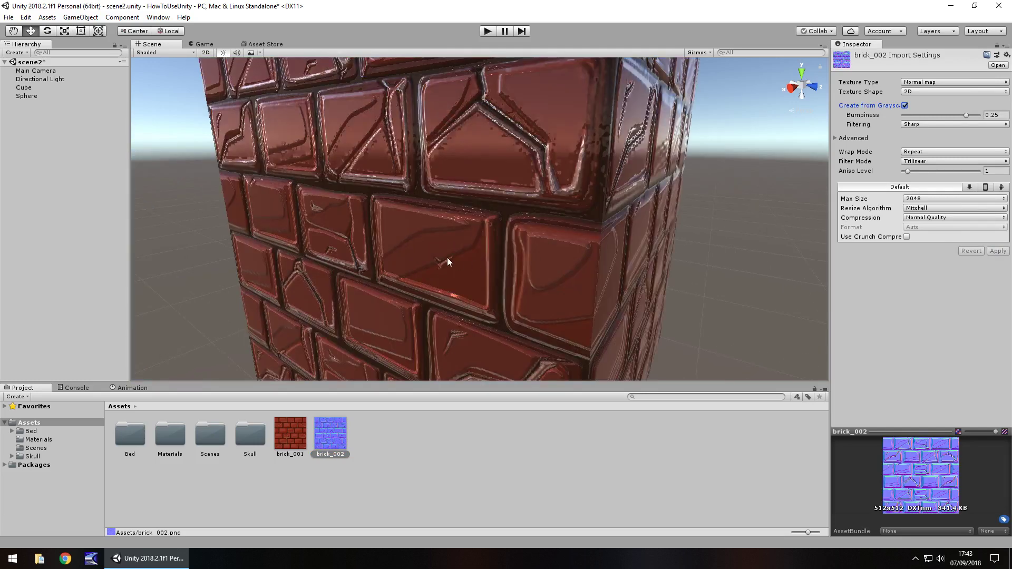
scroll(467, 232, down, 5)
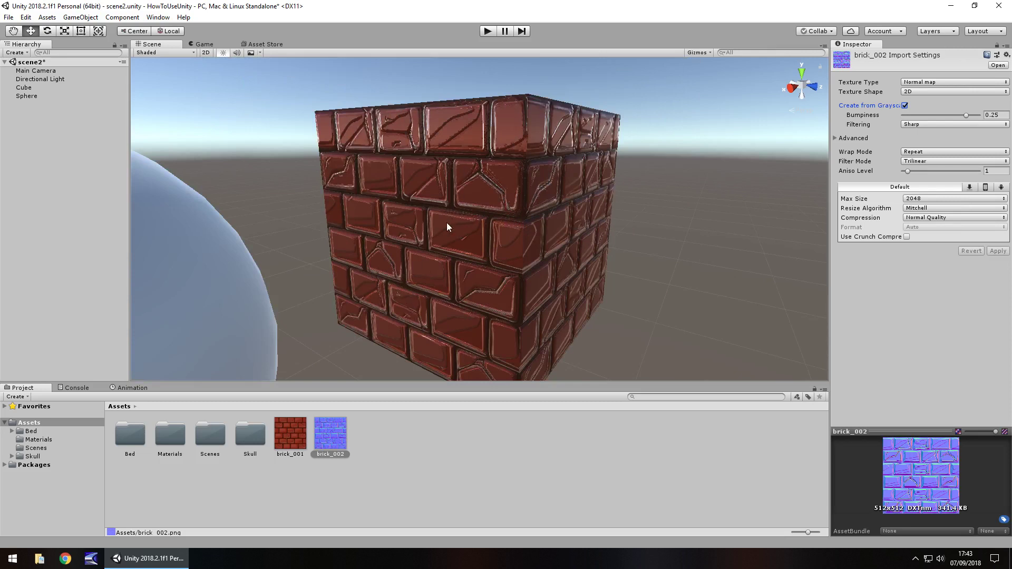
Try much stronger normal map strengths on the cube's brick_001 material and settle on a value of 0.5
click(459, 221)
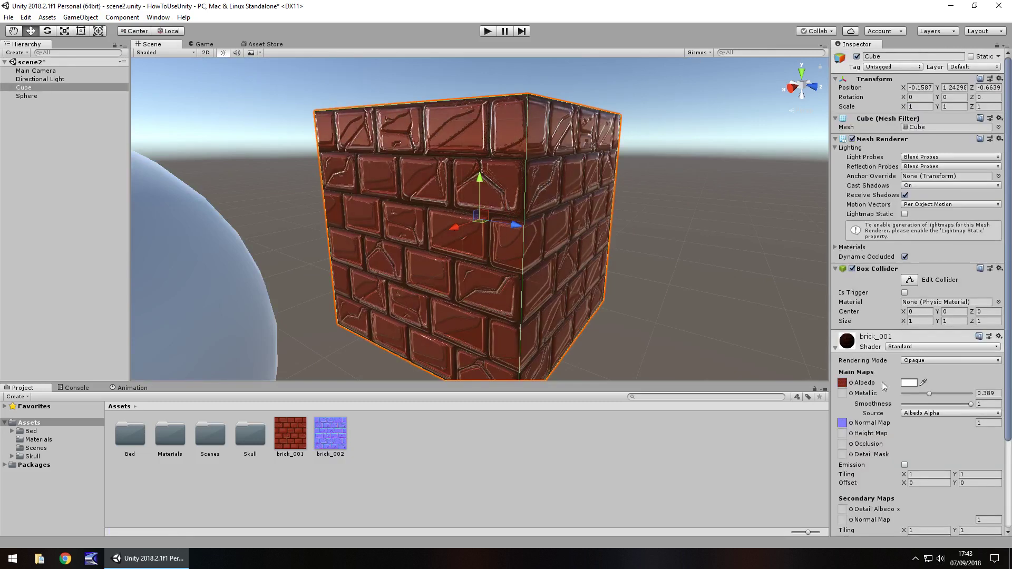
drag(936, 423, 552, 410)
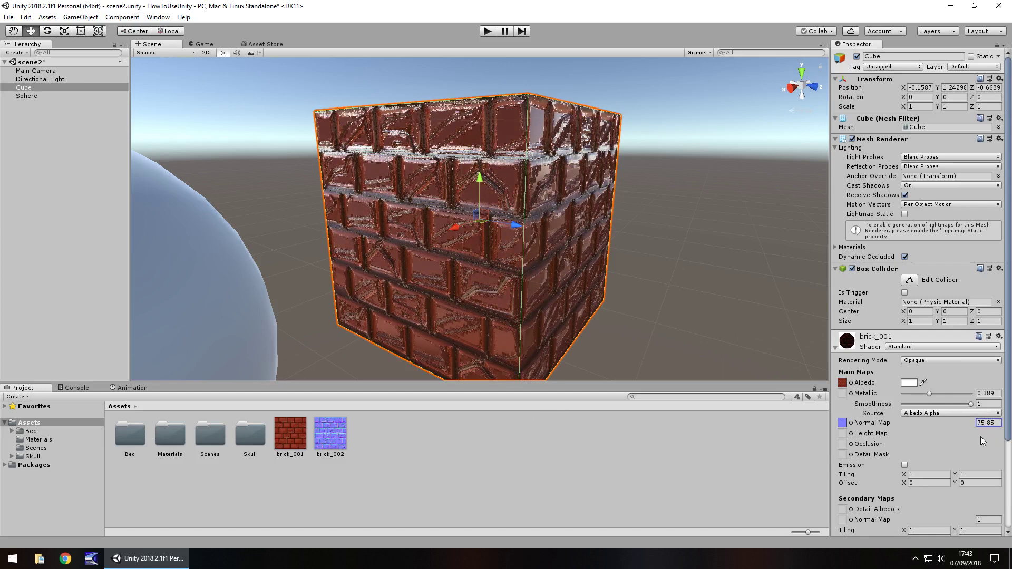
drag(940, 424, 470, 375)
click(981, 422)
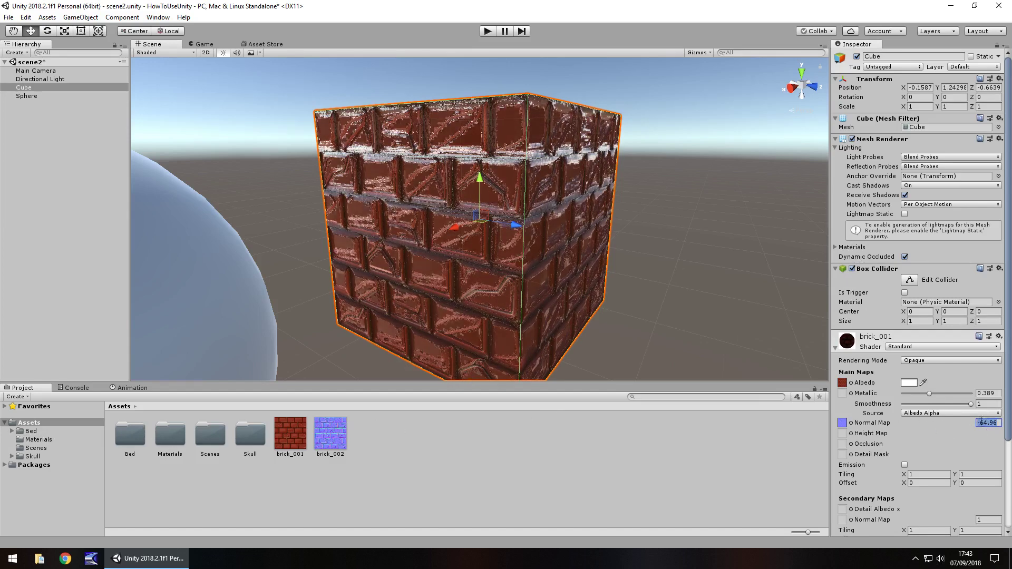
text(1)
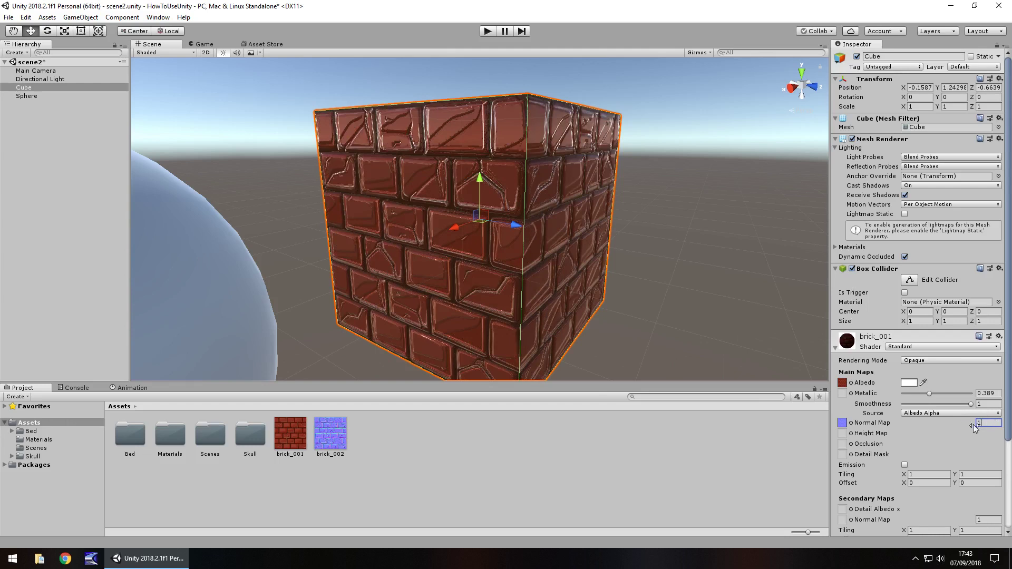
key(Return)
text(.5)
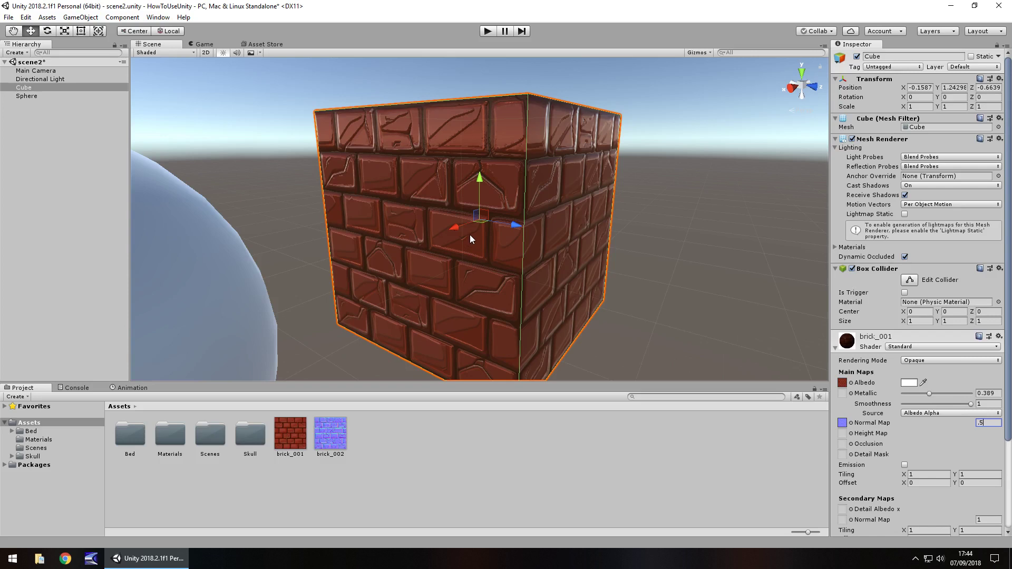
Try a main map X tiling of 0.5 on the cube's material and restore it to 1
scroll(910, 466, down, 3)
key(Tab)
text(.5)
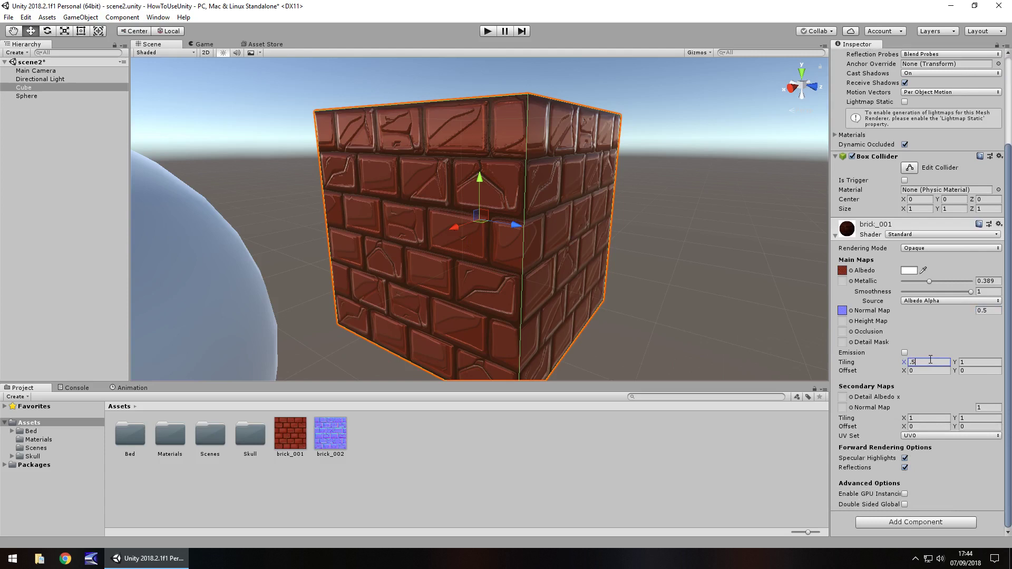
key(BackSpace)
key(BackSpace)
text(1)
Try the Particles/Additive shader on the cube's brick_001 material
click(915, 235)
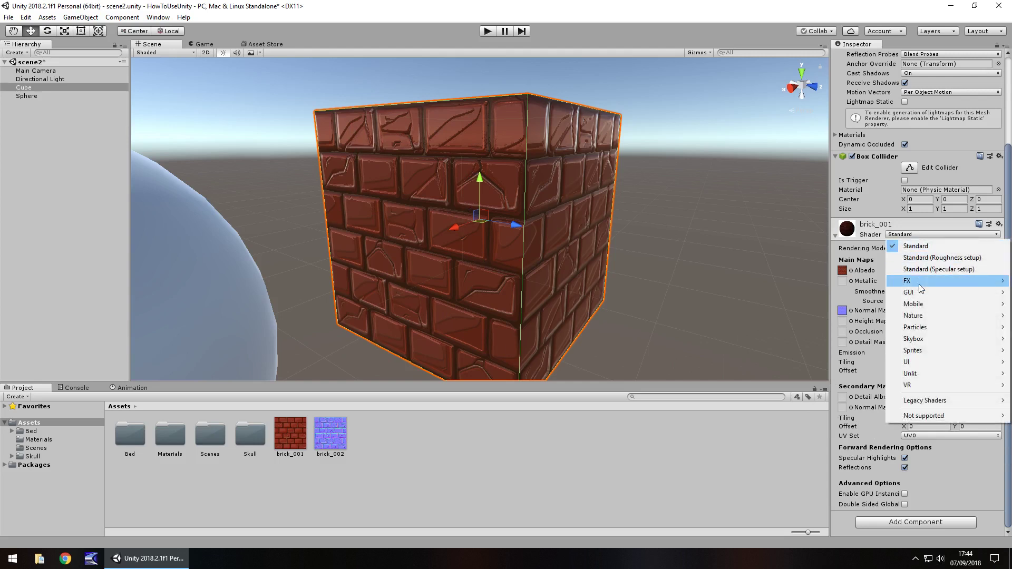
mouse_move(932, 328)
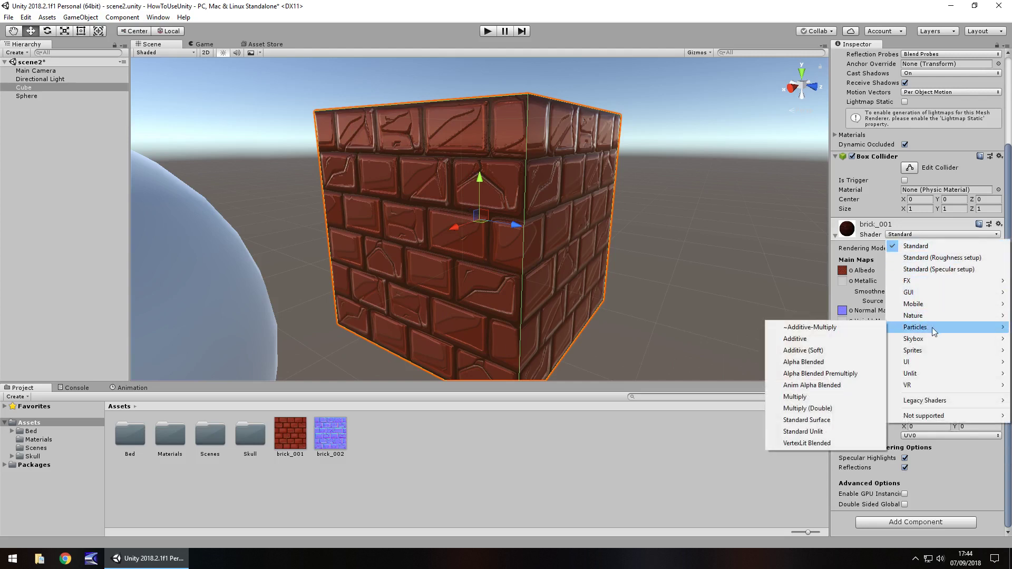
click(821, 338)
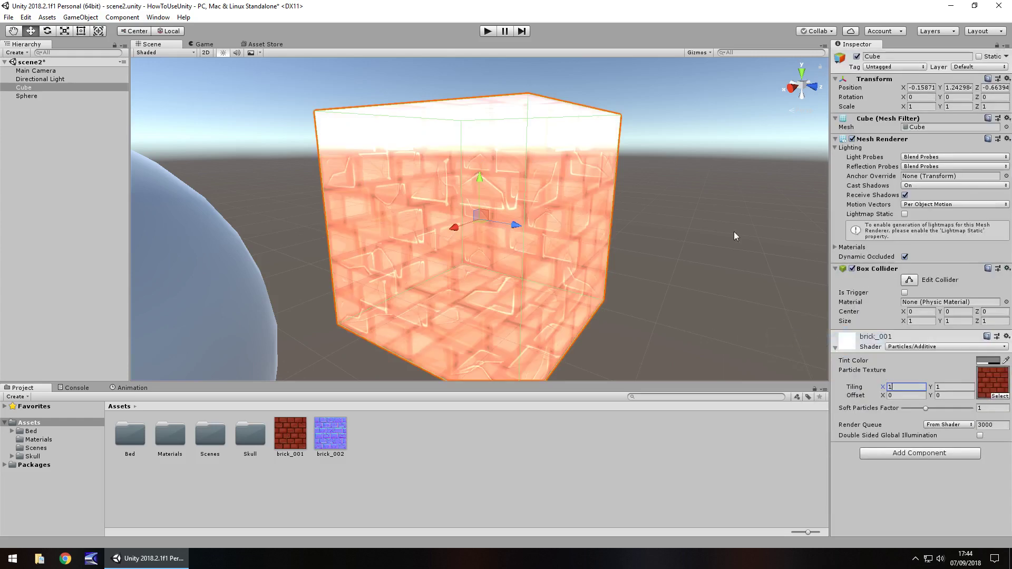
Switch the cube's brick_001 material to the Particles/Alpha Blended shader and inspect the cube from different angles and distances
click(908, 348)
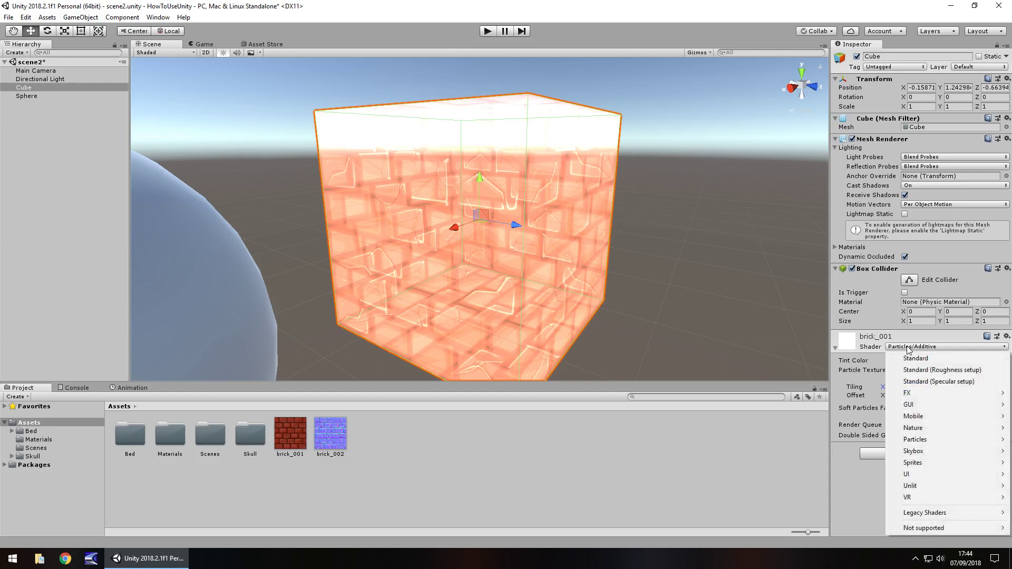
mouse_move(927, 451)
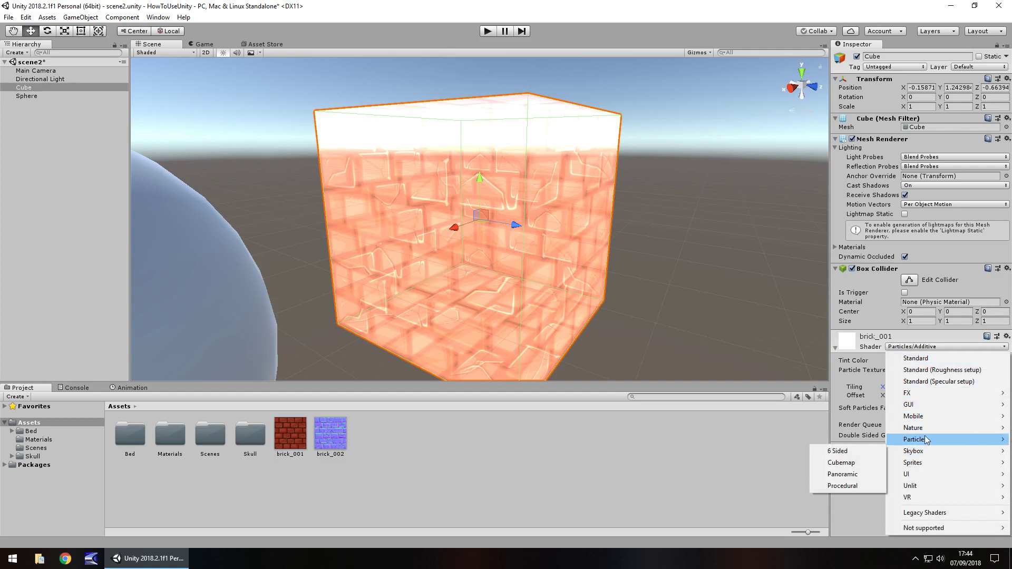
click(797, 475)
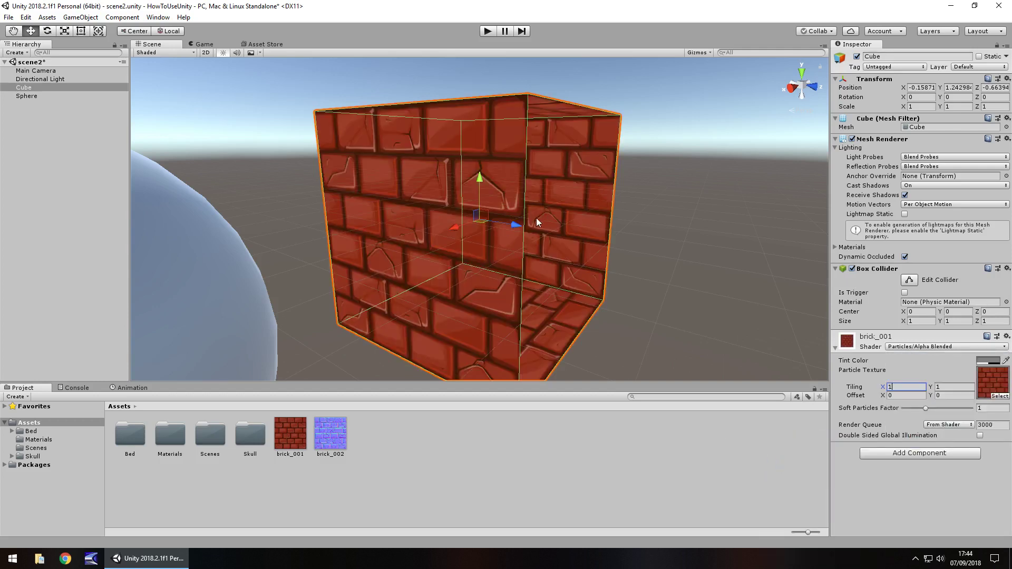
click(666, 248)
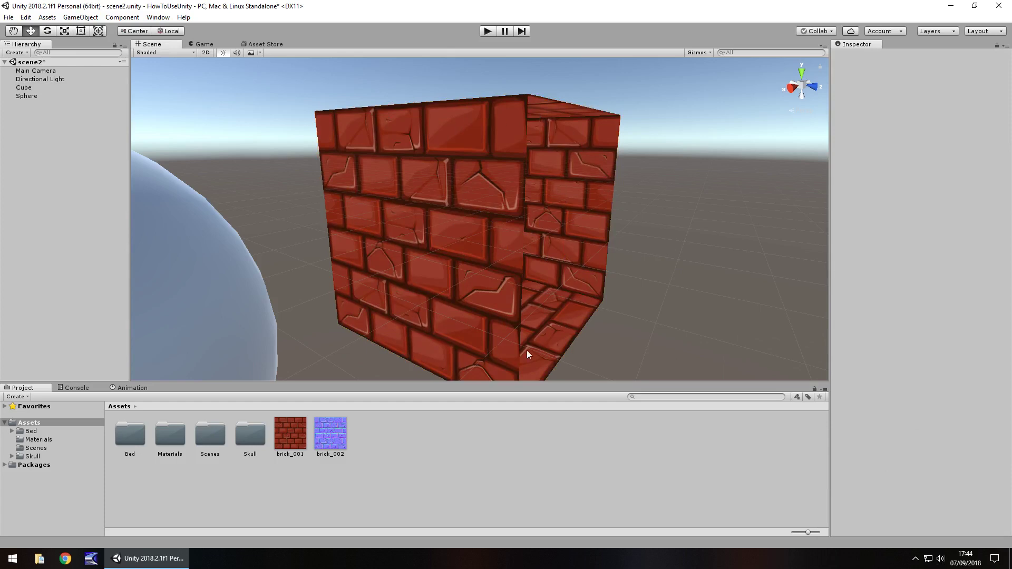
alt+drag(684, 288, 326, 231)
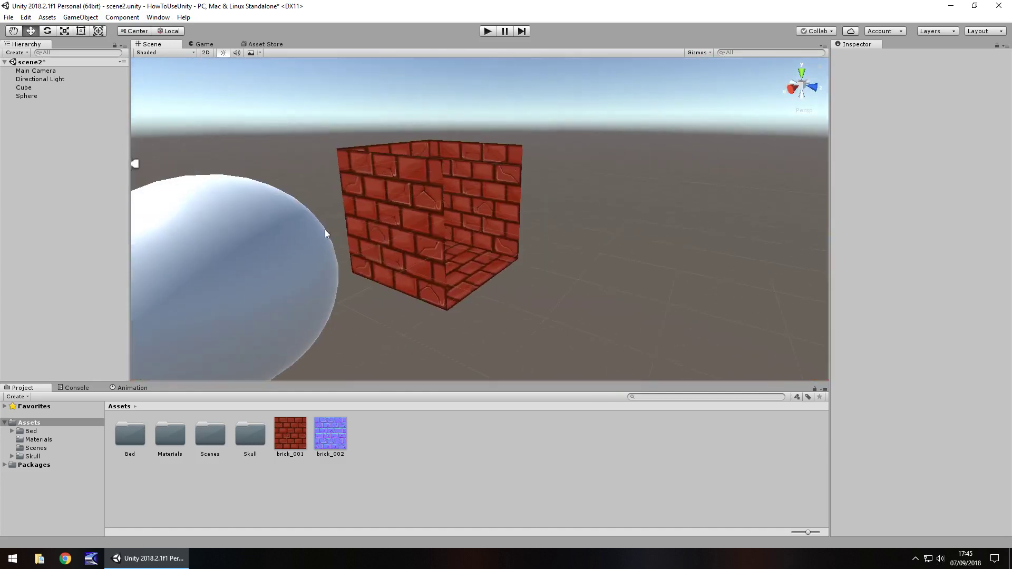
scroll(440, 232, up, 5)
scroll(530, 282, down, 5)
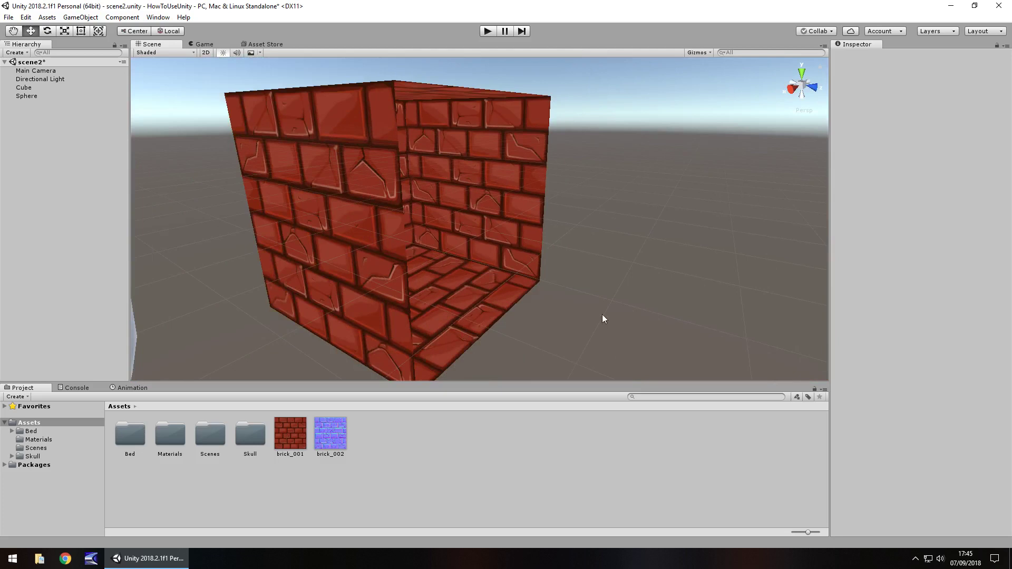
Create a new material with the default name in the Materials folder and assign the brick_001 texture as its albedo
double_click(175, 441)
right_click(178, 432)
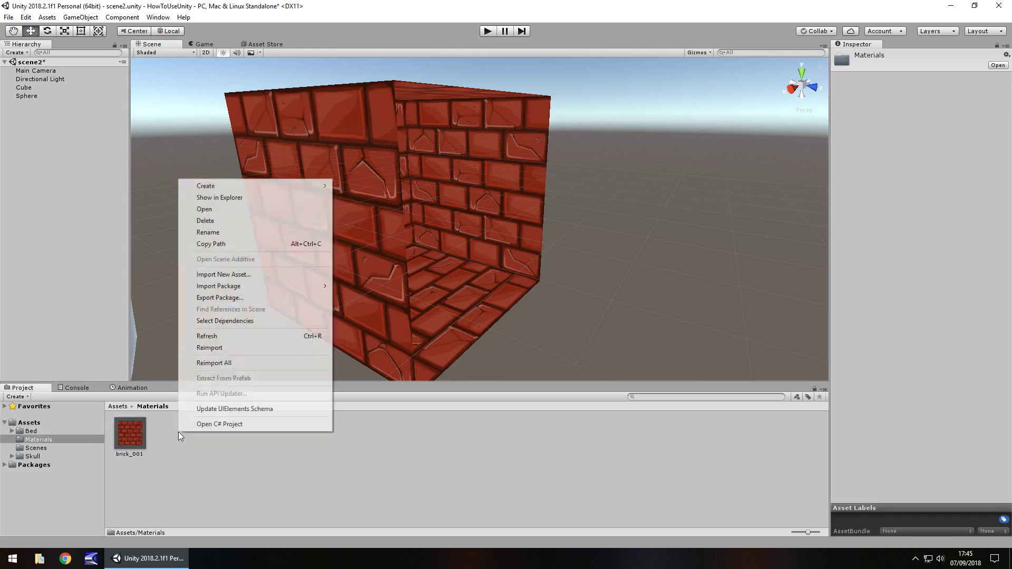
mouse_move(224, 185)
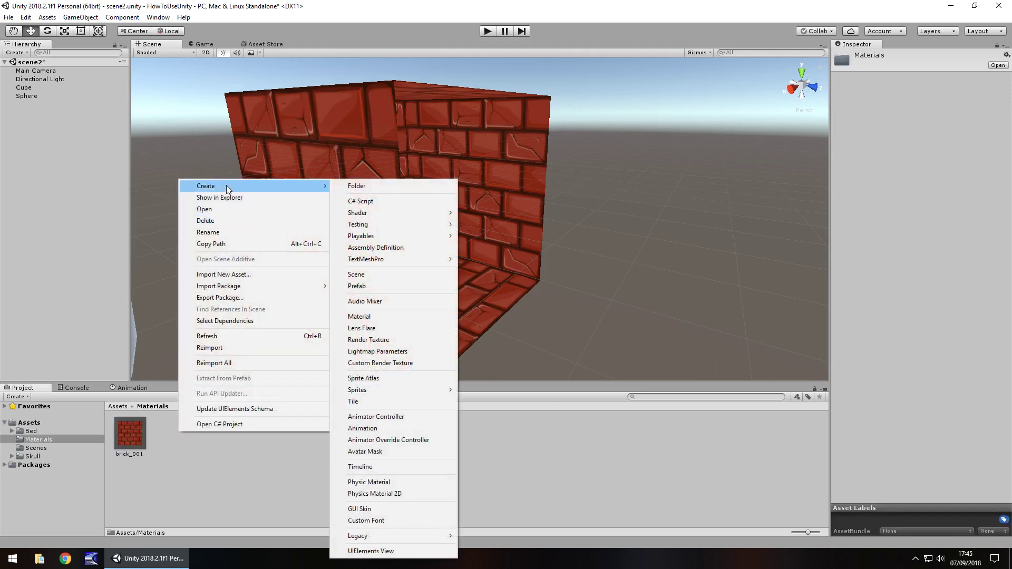
click(372, 318)
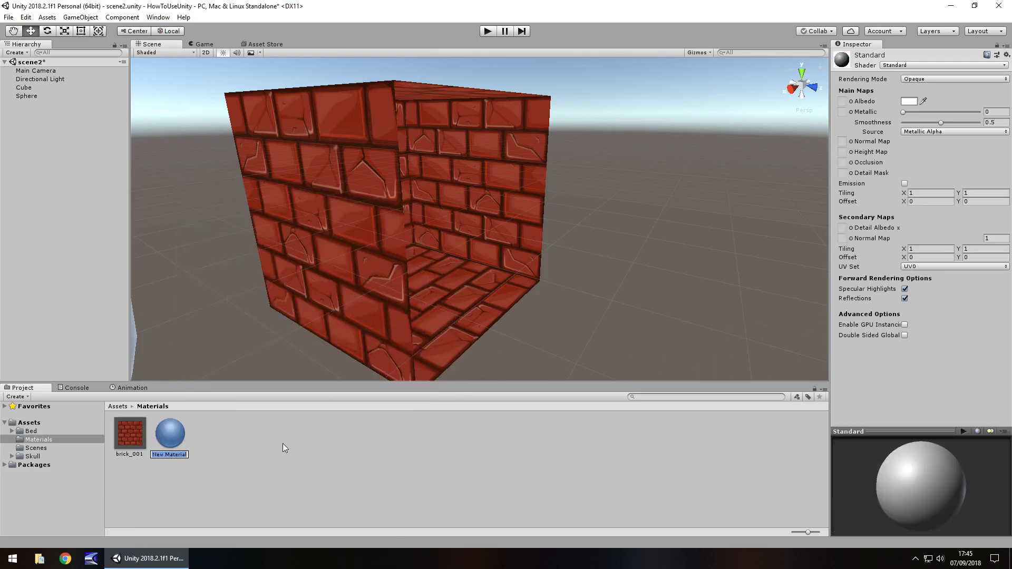
key(Return)
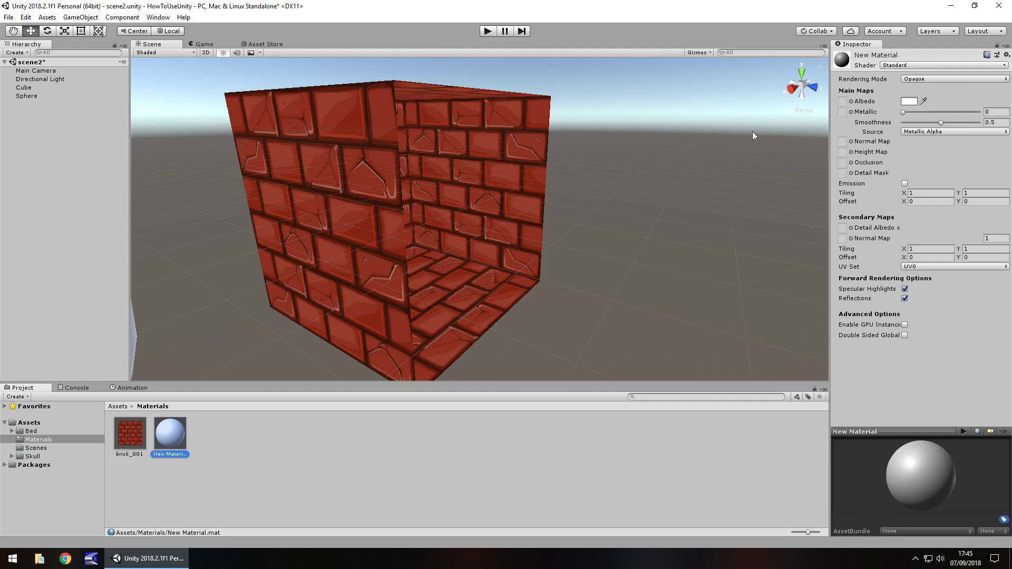
click(34, 424)
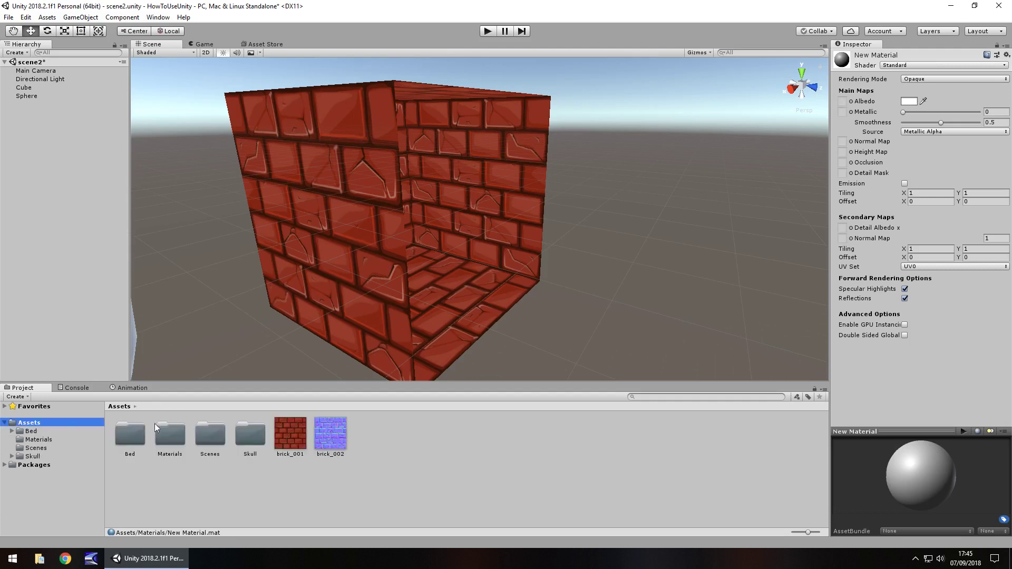
drag(289, 434, 842, 102)
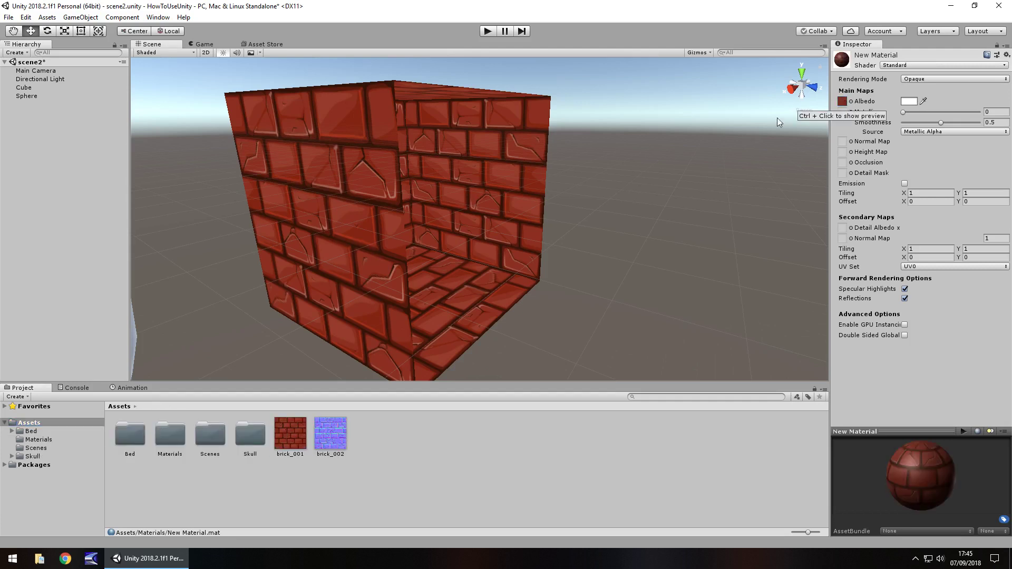
Apply the new brick-textured material to the sphere and view it beside the cube
right_drag(777, 118, 518, 229)
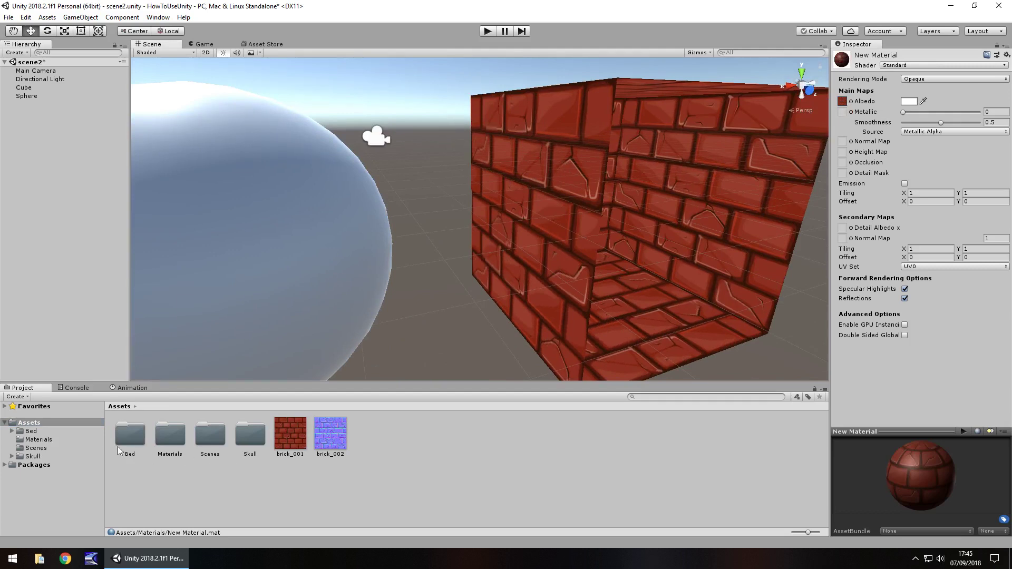
double_click(173, 435)
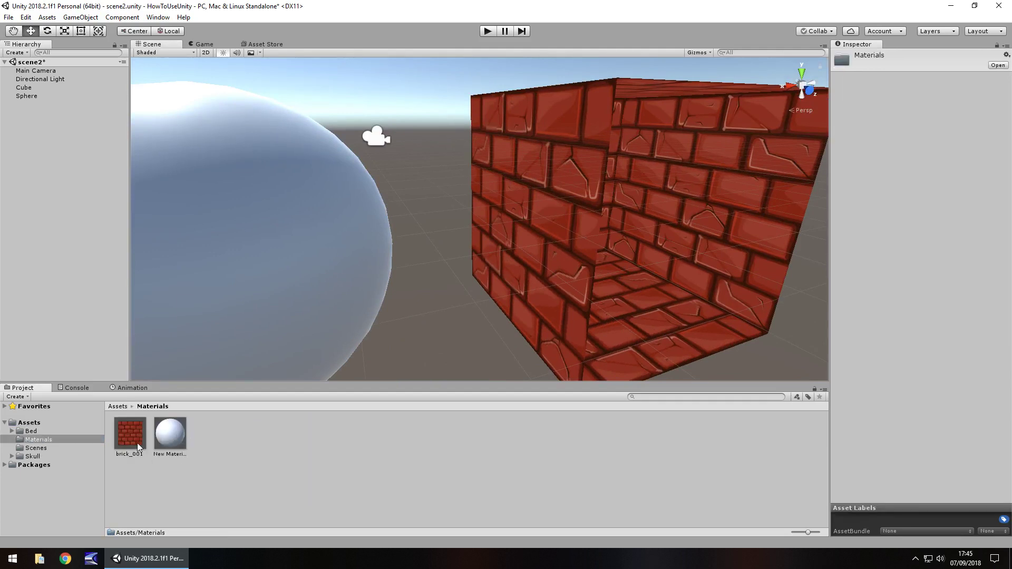
drag(171, 446, 207, 246)
scroll(281, 285, down, 5)
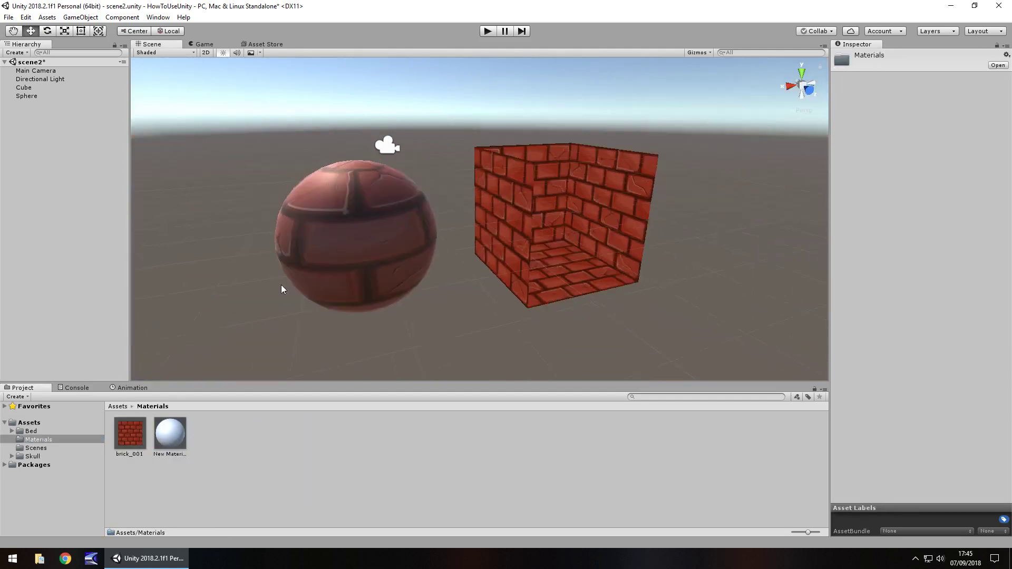
right_drag(358, 270, 413, 258)
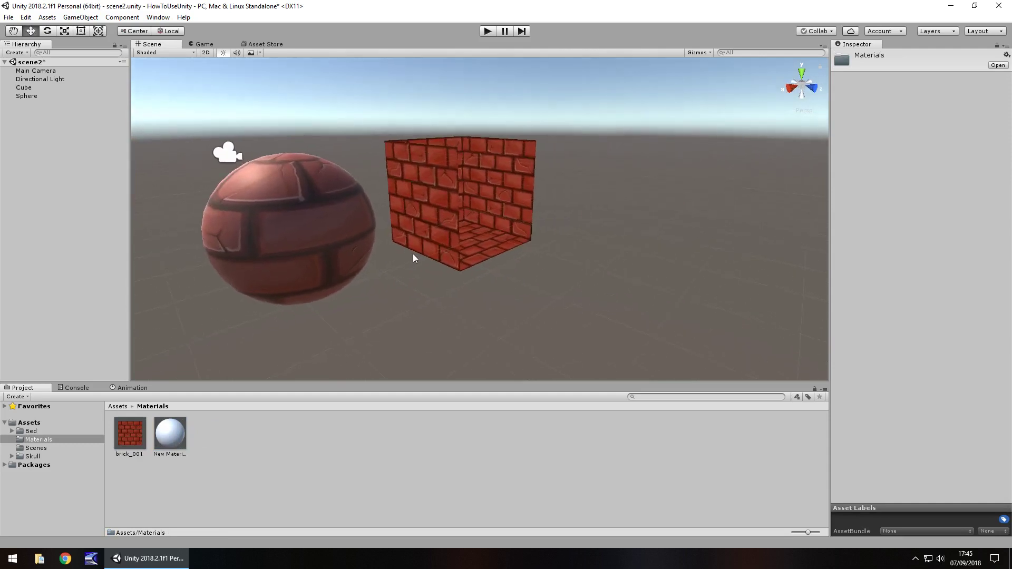